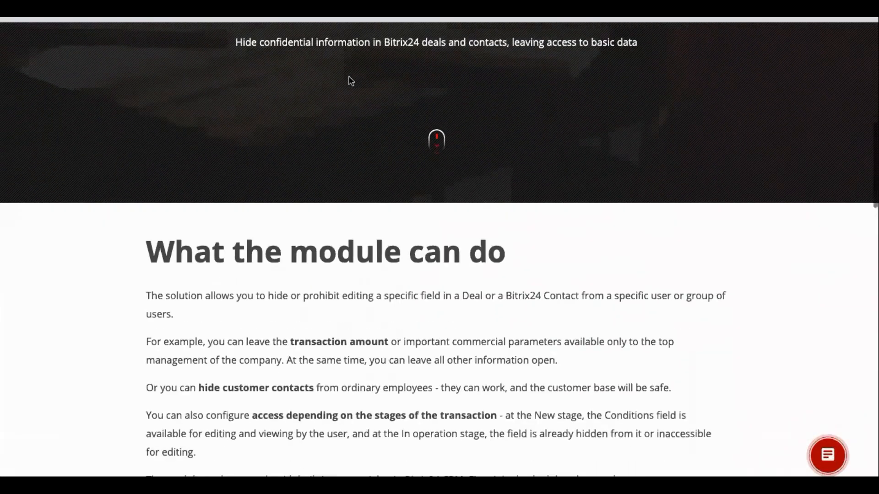
{"action": "scroll", "coordinate": [348, 80], "scroll_direction": "down", "scroll_amount": 2}
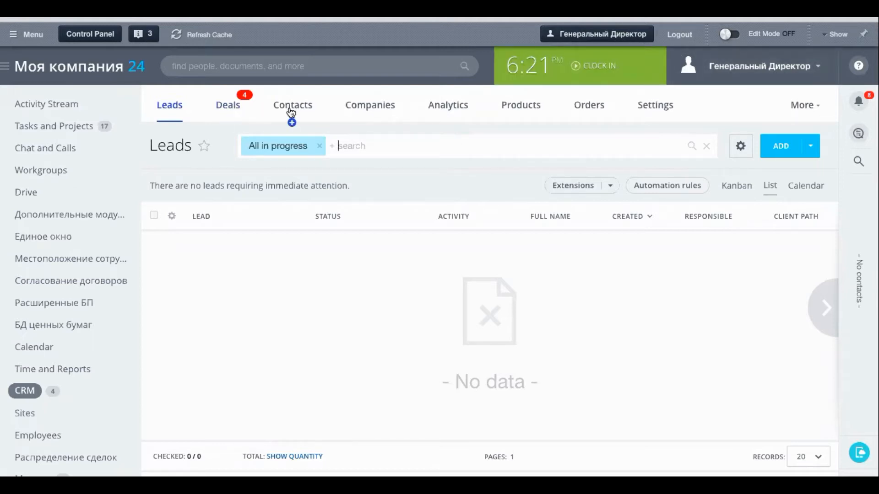
View the CRM Contacts list with its five contacts.
{"action": "left_click", "coordinate": [292, 107]}
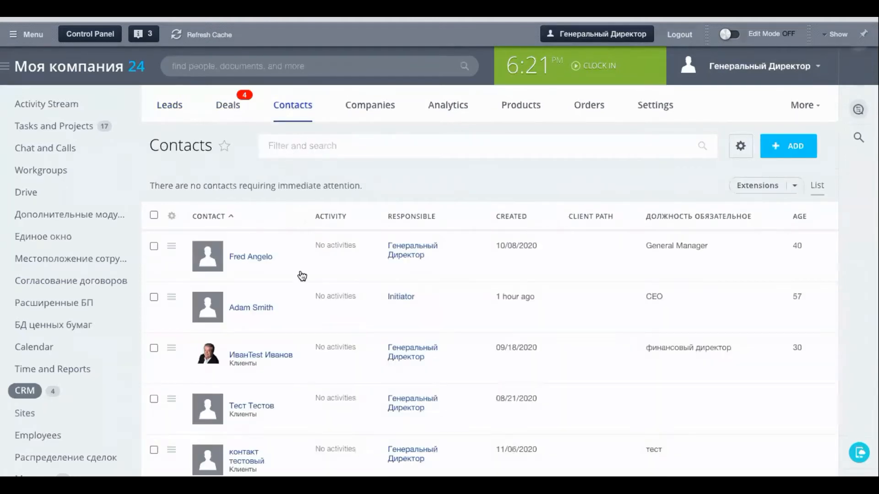
{"action": "scroll", "coordinate": [487, 285], "scroll_direction": "down", "scroll_amount": 3}
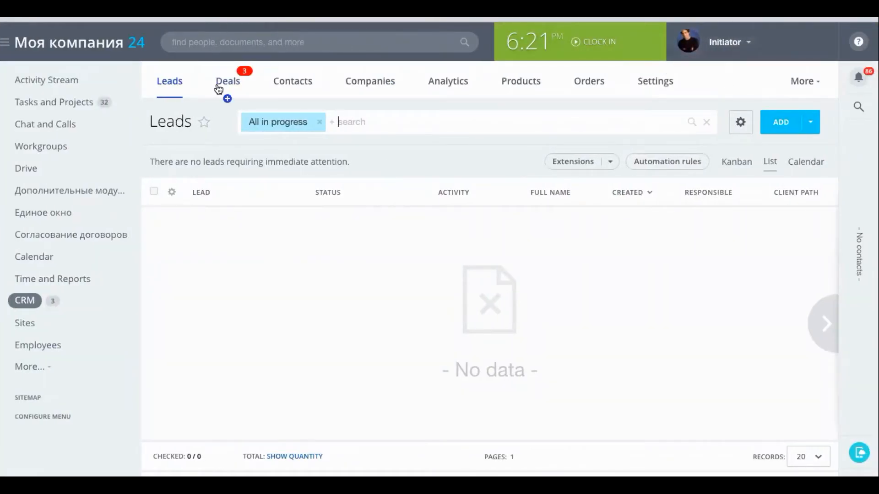
Try editing the third contact's Age in its card; it stays 30 after closing.
{"action": "left_click", "coordinate": [292, 81]}
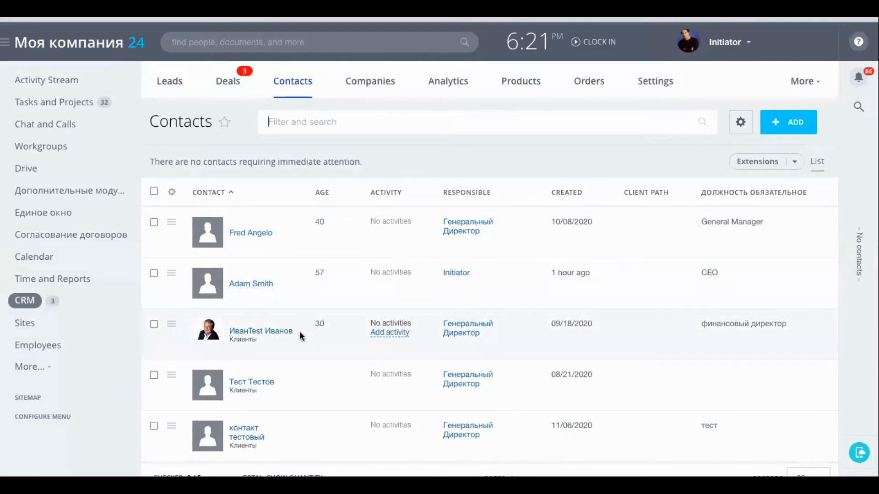
{"action": "left_click", "coordinate": [268, 334]}
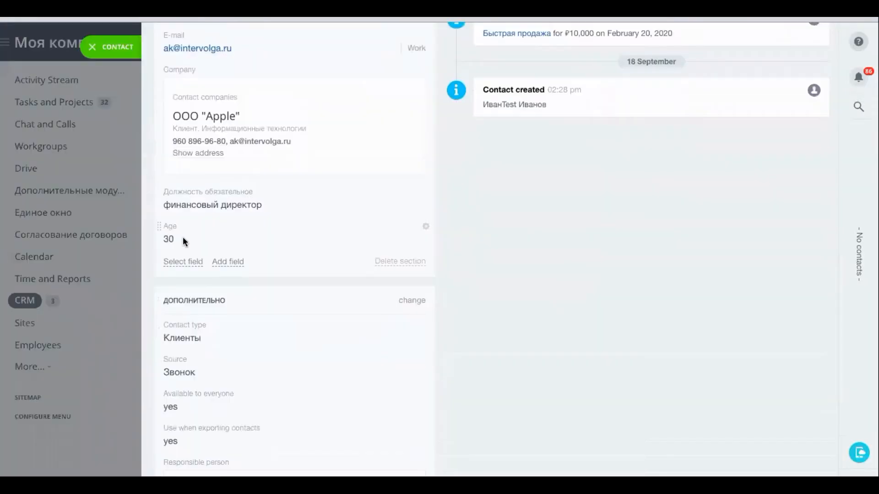
{"action": "scroll", "coordinate": [256, 212], "scroll_direction": "up", "scroll_amount": 3}
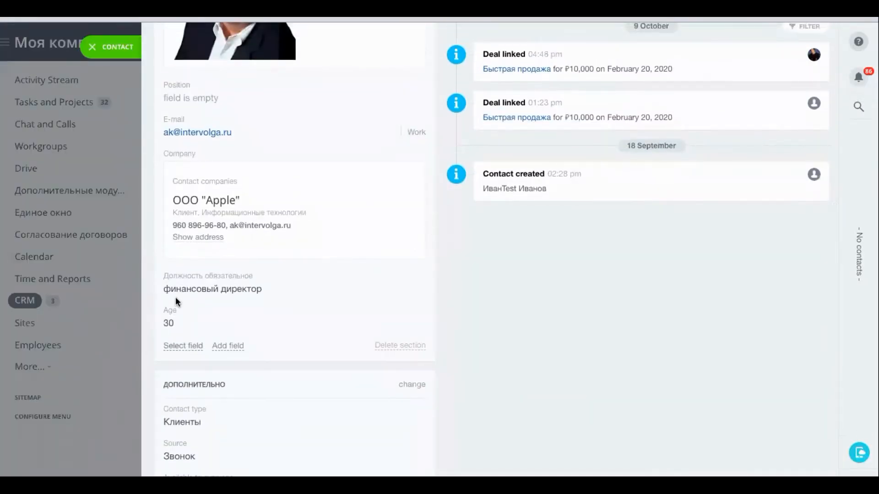
{"action": "scroll", "coordinate": [353, 198], "scroll_direction": "up", "scroll_amount": 5}
{"action": "scroll", "coordinate": [354, 198], "scroll_direction": "up", "scroll_amount": 2}
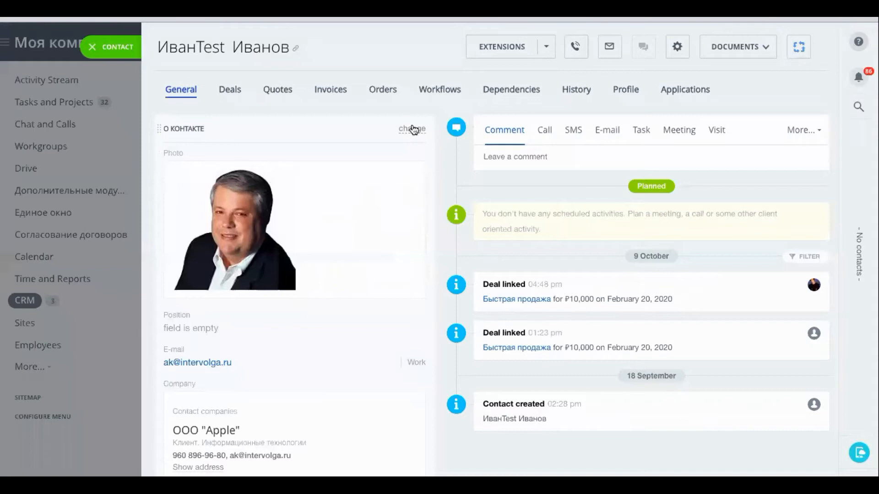
{"action": "left_click", "coordinate": [412, 129]}
{"action": "scroll", "coordinate": [296, 316], "scroll_direction": "down", "scroll_amount": 5}
{"action": "scroll", "coordinate": [296, 317], "scroll_direction": "down", "scroll_amount": 5}
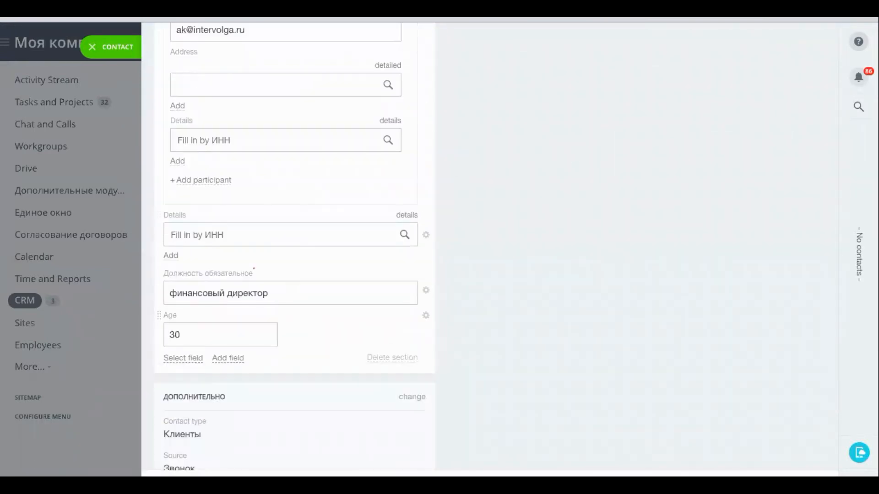
{"action": "double_click", "coordinate": [178, 334]}
{"action": "type", "text": "56"}
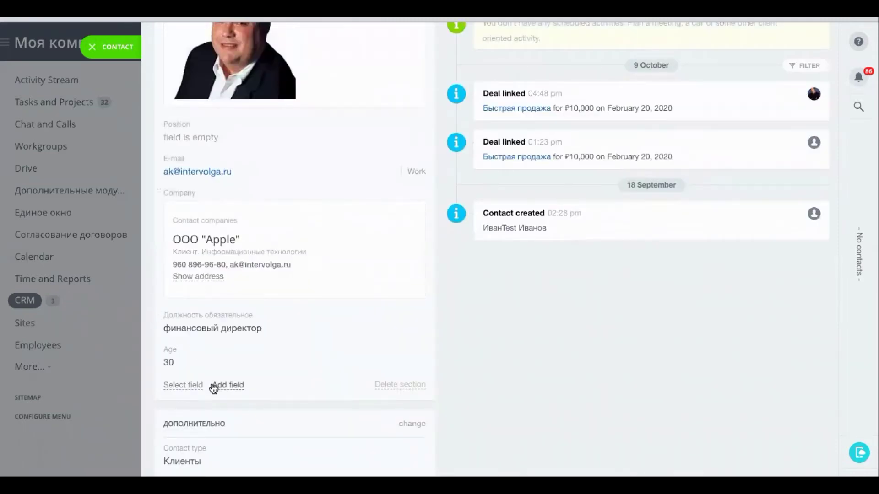
{"action": "scroll", "coordinate": [219, 366], "scroll_direction": "down", "scroll_amount": 1}
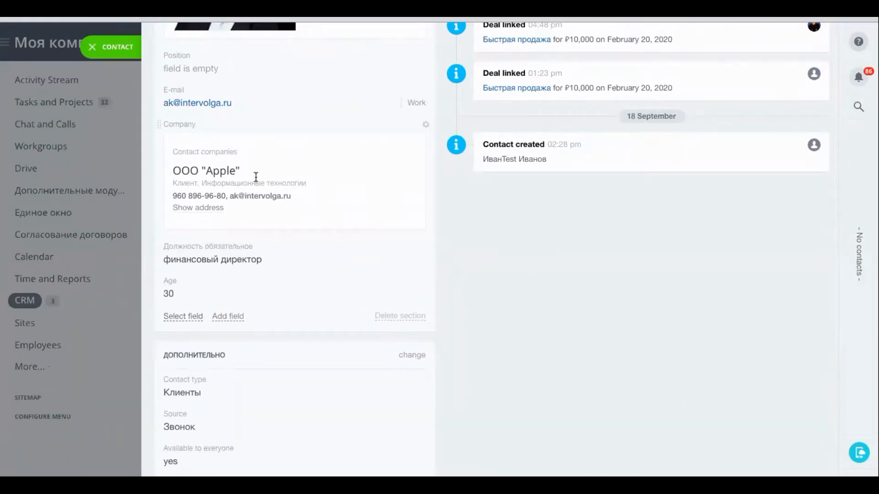
{"action": "left_click", "coordinate": [93, 47]}
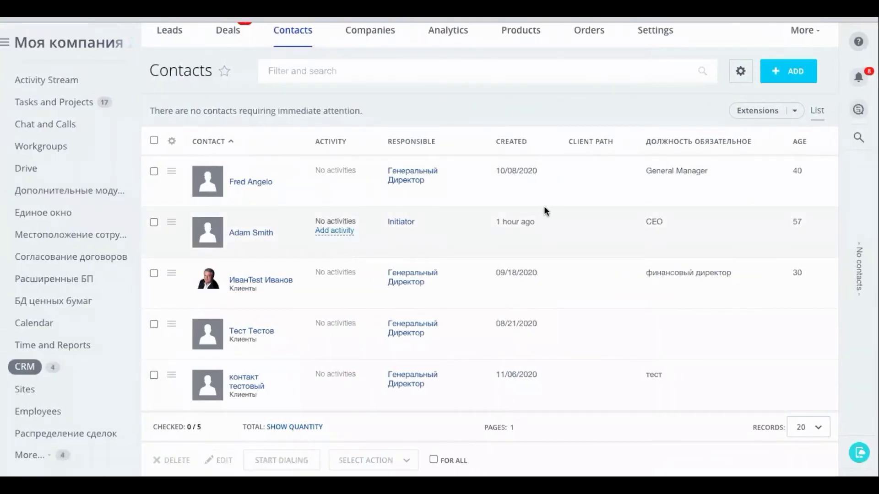
{"action": "scroll", "coordinate": [544, 206], "scroll_direction": "up", "scroll_amount": 3}
{"action": "scroll", "coordinate": [544, 206], "scroll_direction": "up", "scroll_amount": 2}
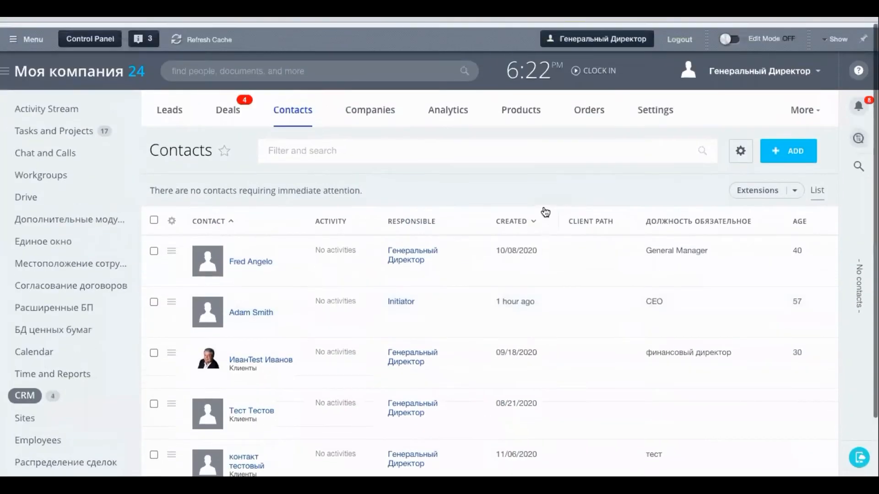
{"action": "scroll", "coordinate": [543, 206], "scroll_direction": "down", "scroll_amount": 3}
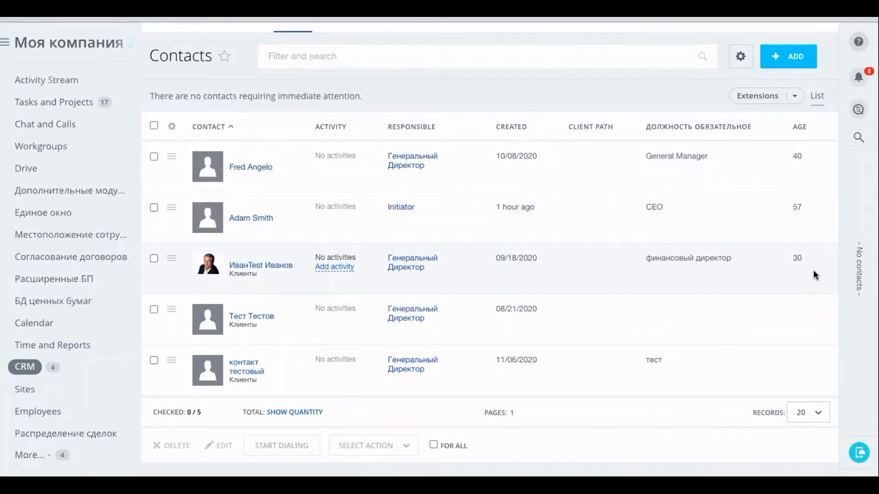
As director, change the third contact's Age to 56 and save the card.
{"action": "mouse_move", "coordinate": [481, 312]}
{"action": "left_click", "coordinate": [243, 267]}
{"action": "left_click", "coordinate": [399, 132]}
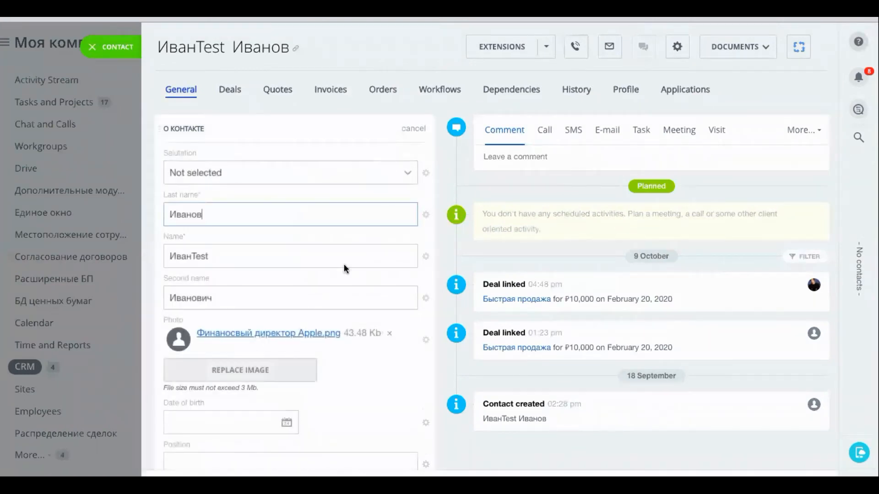
{"action": "scroll", "coordinate": [336, 294], "scroll_direction": "down", "scroll_amount": 5}
{"action": "scroll", "coordinate": [336, 294], "scroll_direction": "down", "scroll_amount": 5}
{"action": "scroll", "coordinate": [335, 294], "scroll_direction": "down", "scroll_amount": 4}
{"action": "scroll", "coordinate": [336, 294], "scroll_direction": "down", "scroll_amount": 4}
{"action": "scroll", "coordinate": [336, 294], "scroll_direction": "down", "scroll_amount": 4}
{"action": "left_click", "coordinate": [211, 306]}
{"action": "key", "text": "BackSpace"}
{"action": "key", "text": "BackSpace"}
{"action": "type", "text": "56"}
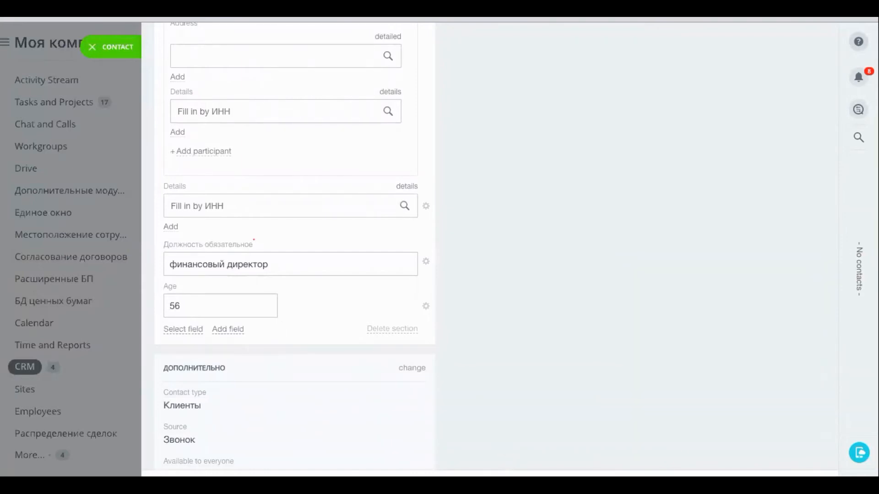
{"action": "key", "text": "Return"}
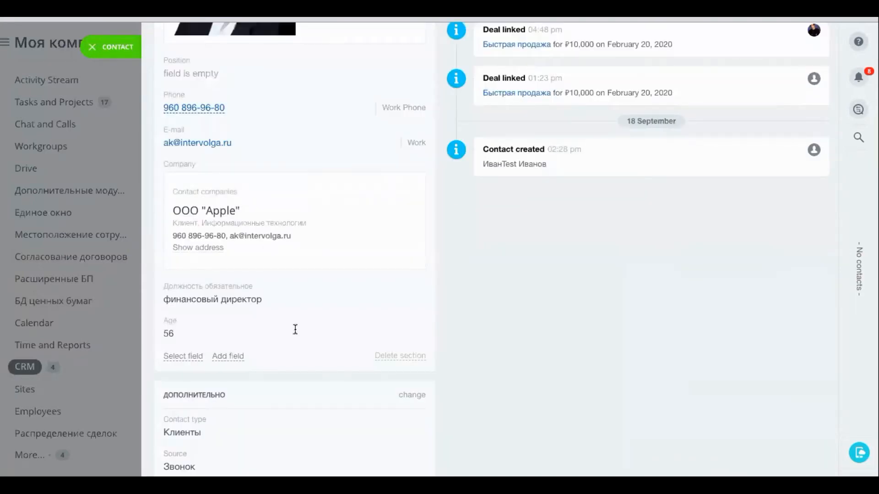
{"action": "mouse_move", "coordinate": [205, 326]}
{"action": "left_click", "coordinate": [96, 49]}
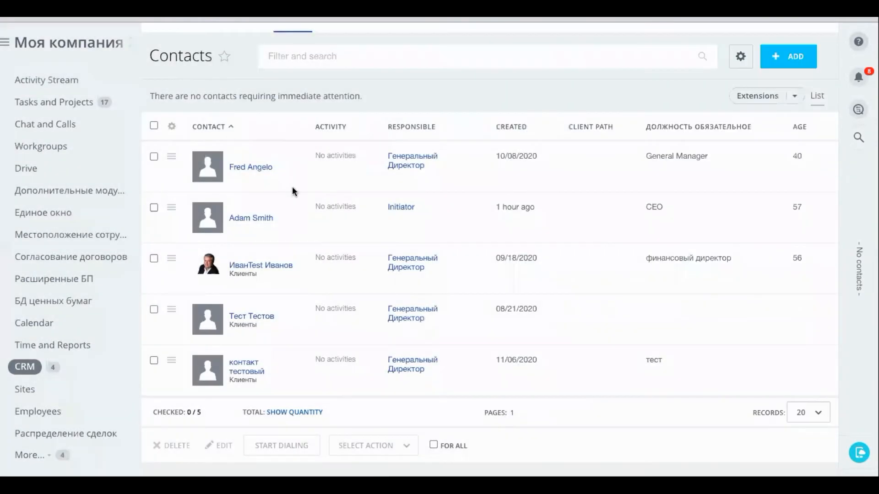
{"action": "mouse_move", "coordinate": [347, 278]}
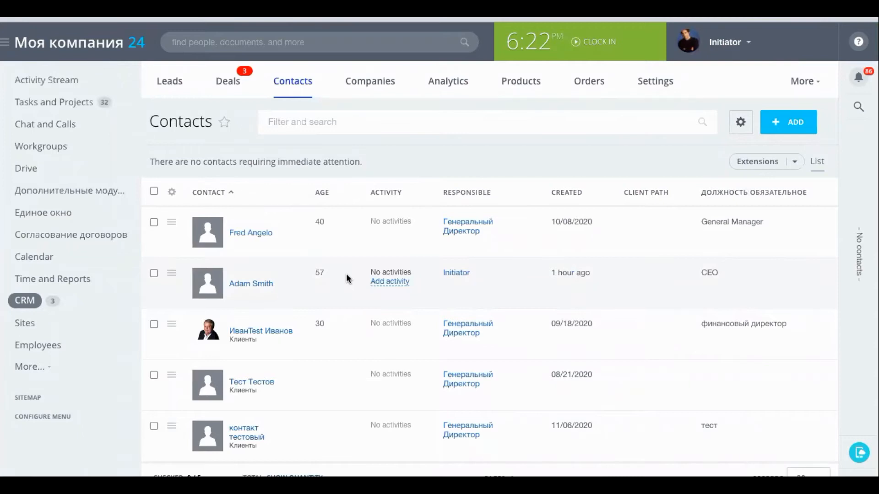
Refresh the employee's Contacts list so the third contact's Age shows 56.
{"action": "left_click", "coordinate": [347, 277]}
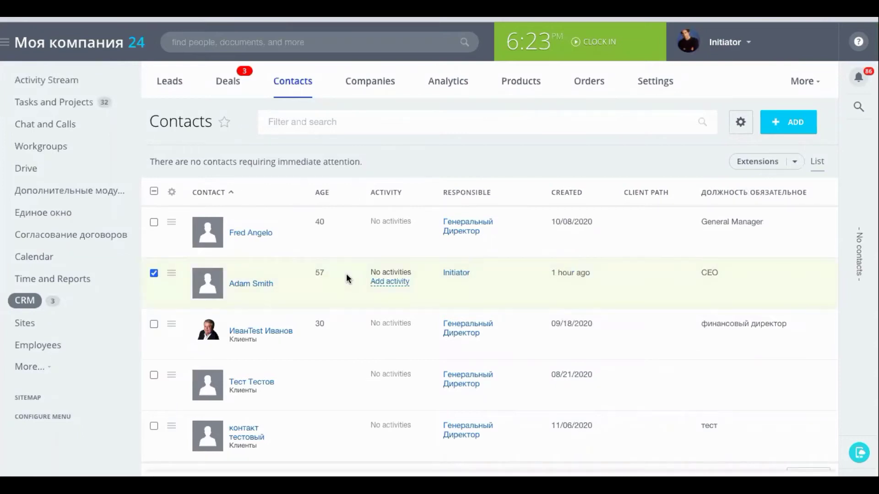
{"action": "left_click", "coordinate": [168, 86]}
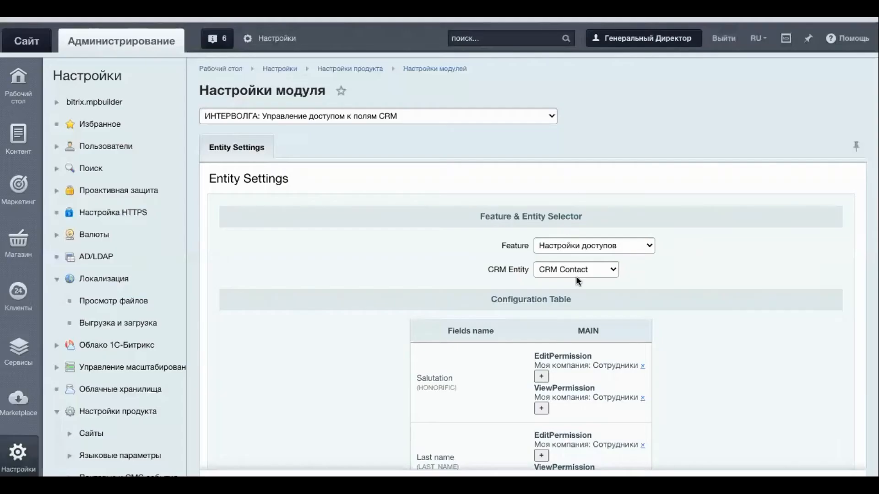
{"action": "scroll", "coordinate": [576, 275], "scroll_direction": "down", "scroll_amount": 3}
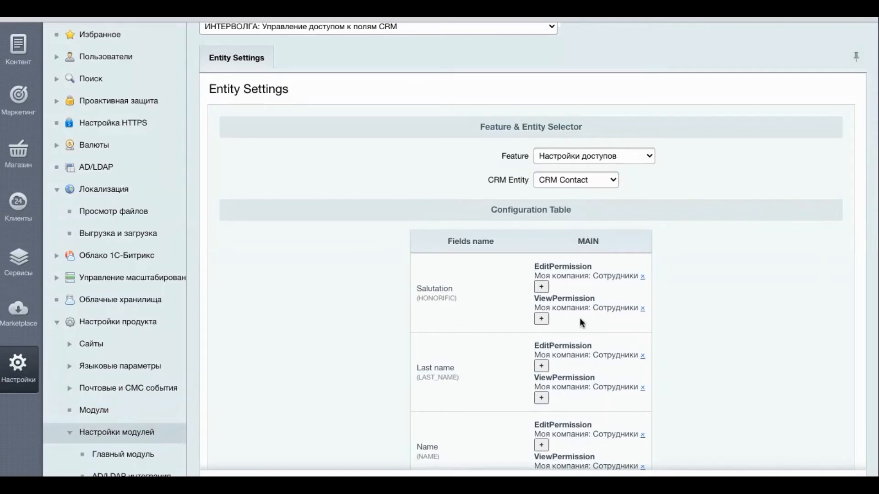
{"action": "scroll", "coordinate": [580, 318], "scroll_direction": "down", "scroll_amount": 5}
{"action": "scroll", "coordinate": [579, 317], "scroll_direction": "down", "scroll_amount": 5}
{"action": "scroll", "coordinate": [579, 318], "scroll_direction": "down", "scroll_amount": 5}
{"action": "scroll", "coordinate": [579, 317], "scroll_direction": "down", "scroll_amount": 4}
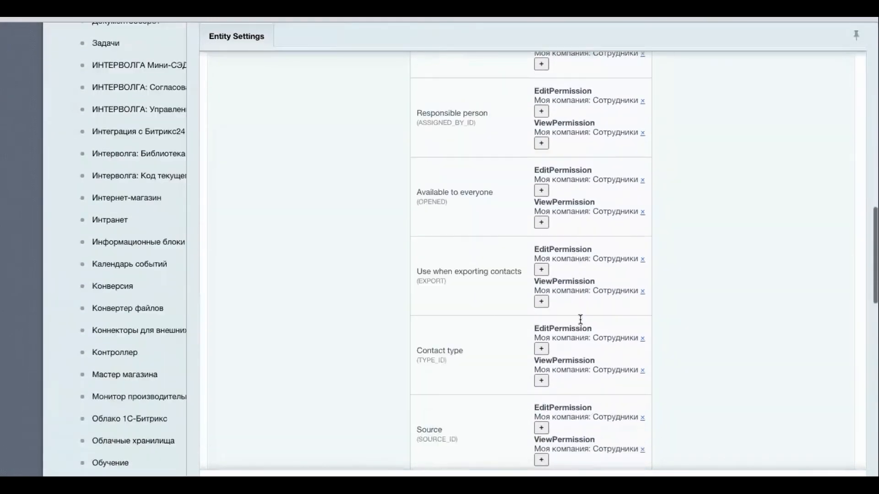
{"action": "scroll", "coordinate": [579, 318], "scroll_direction": "down", "scroll_amount": 4}
{"action": "scroll", "coordinate": [580, 318], "scroll_direction": "down", "scroll_amount": 4}
{"action": "scroll", "coordinate": [580, 318], "scroll_direction": "down", "scroll_amount": 4}
{"action": "scroll", "coordinate": [579, 318], "scroll_direction": "down", "scroll_amount": 3}
{"action": "scroll", "coordinate": [579, 318], "scroll_direction": "down", "scroll_amount": 4}
{"action": "scroll", "coordinate": [579, 318], "scroll_direction": "down", "scroll_amount": 4}
{"action": "scroll", "coordinate": [579, 318], "scroll_direction": "down", "scroll_amount": 4}
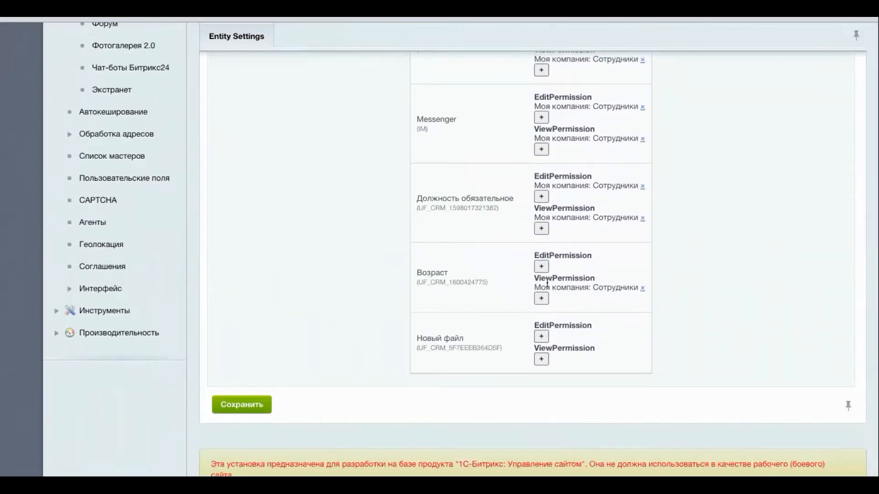
Remove employees' view permission on the Возраст contact field and save the settings.
{"action": "left_click", "coordinate": [642, 288]}
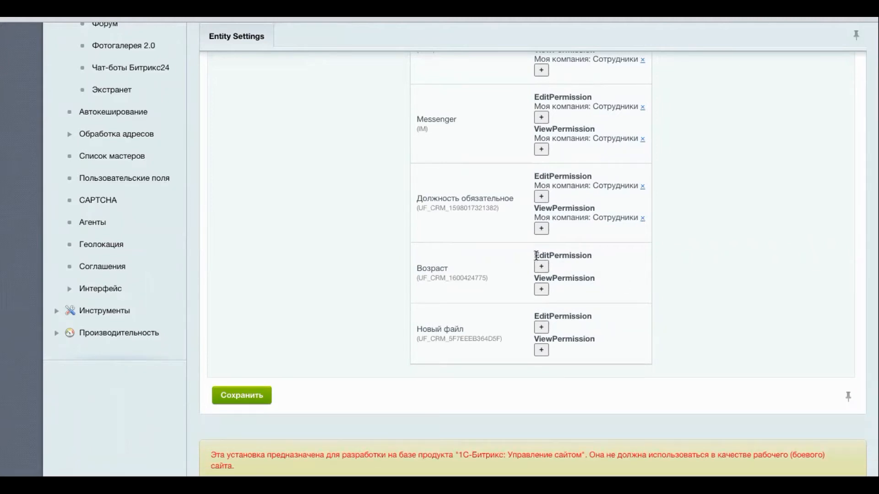
{"action": "left_click", "coordinate": [255, 396]}
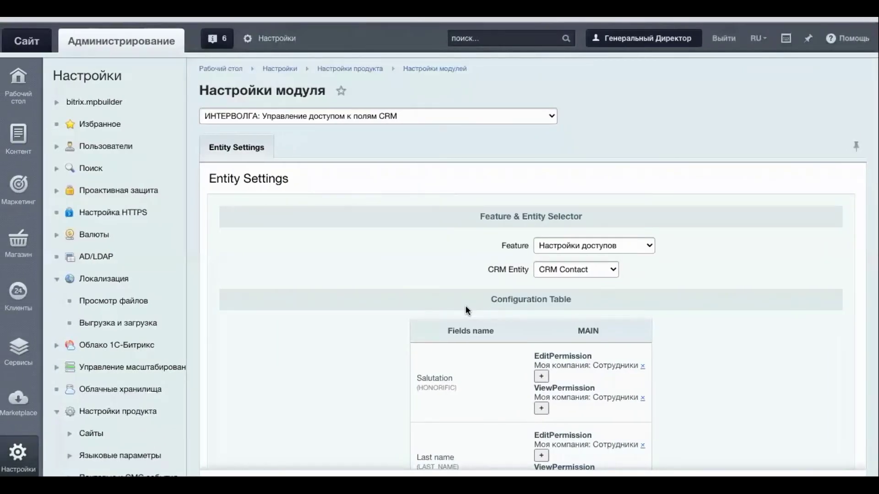
{"action": "scroll", "coordinate": [465, 305], "scroll_direction": "down", "scroll_amount": 10}
{"action": "scroll", "coordinate": [465, 306], "scroll_direction": "down", "scroll_amount": 5}
{"action": "scroll", "coordinate": [464, 306], "scroll_direction": "down", "scroll_amount": 5}
{"action": "scroll", "coordinate": [465, 306], "scroll_direction": "down", "scroll_amount": 5}
{"action": "scroll", "coordinate": [465, 306], "scroll_direction": "down", "scroll_amount": 5}
{"action": "scroll", "coordinate": [465, 306], "scroll_direction": "down", "scroll_amount": 5}
{"action": "scroll", "coordinate": [465, 305], "scroll_direction": "down", "scroll_amount": 3}
{"action": "scroll", "coordinate": [465, 306], "scroll_direction": "up", "scroll_amount": 2}
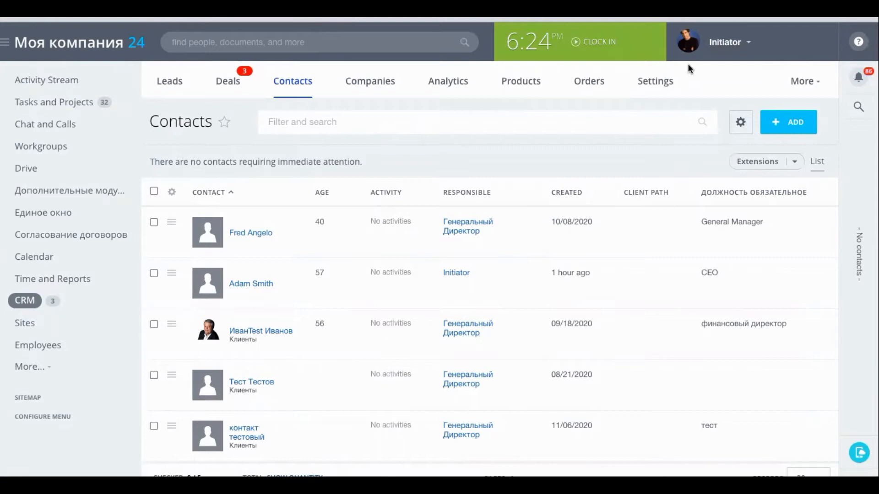
Reload the Contacts list; every Age now shows Permission Denied.
{"action": "key", "text": "F5"}
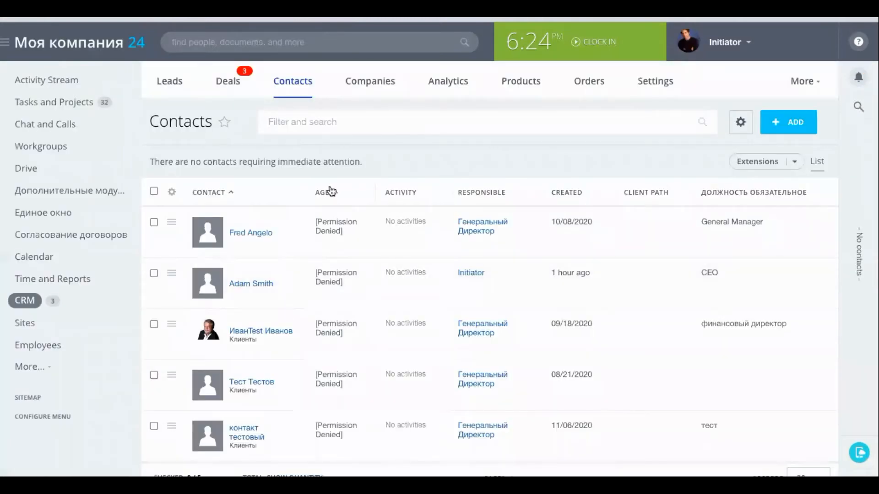
{"action": "mouse_move", "coordinate": [323, 278]}
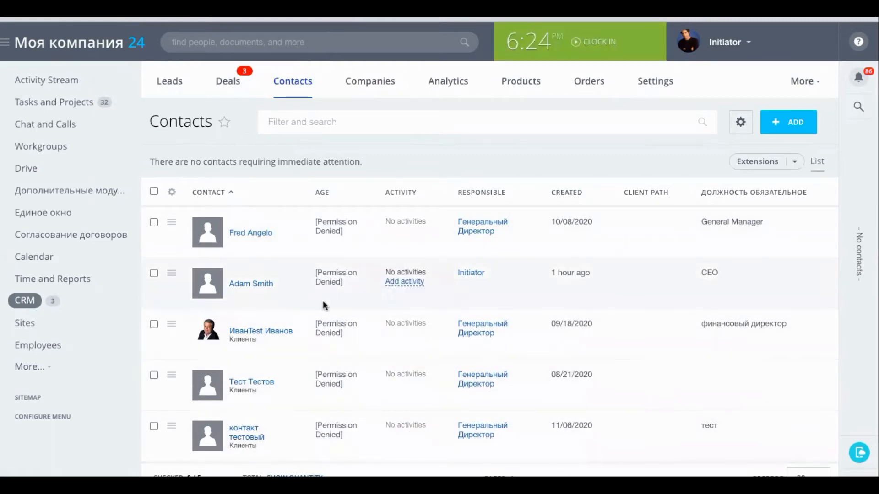
{"action": "left_click", "coordinate": [261, 331]}
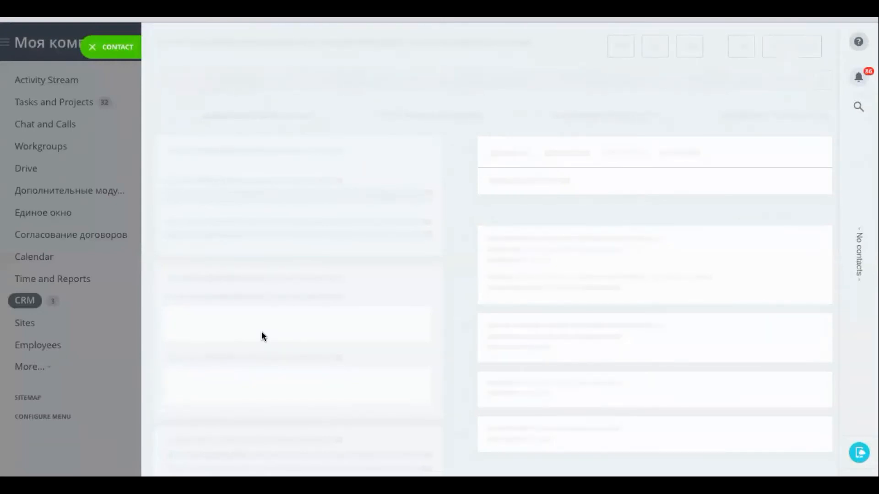
{"action": "scroll", "coordinate": [262, 332], "scroll_direction": "down", "scroll_amount": 1}
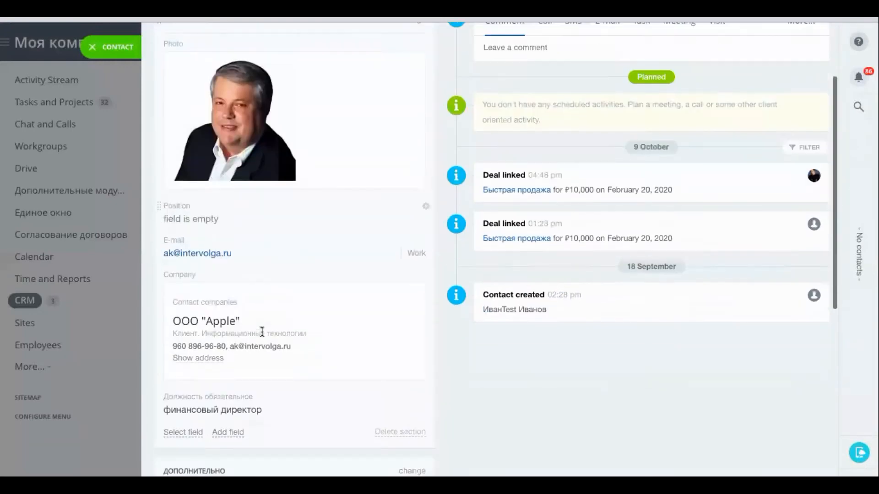
{"action": "scroll", "coordinate": [262, 332], "scroll_direction": "down", "scroll_amount": 2}
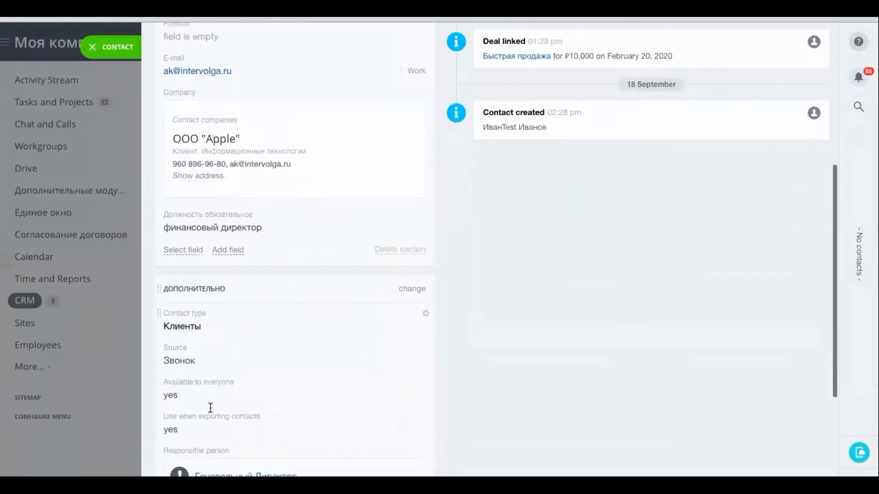
{"action": "scroll", "coordinate": [210, 407], "scroll_direction": "down", "scroll_amount": 1}
{"action": "scroll", "coordinate": [223, 349], "scroll_direction": "down", "scroll_amount": 2}
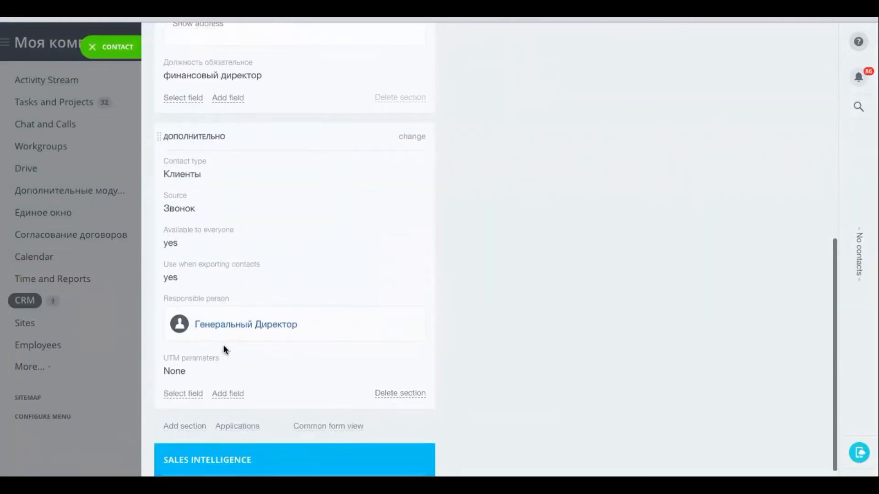
{"action": "scroll", "coordinate": [223, 349], "scroll_direction": "up", "scroll_amount": 2}
{"action": "scroll", "coordinate": [223, 348], "scroll_direction": "up", "scroll_amount": 1}
{"action": "scroll", "coordinate": [223, 349], "scroll_direction": "up", "scroll_amount": 1}
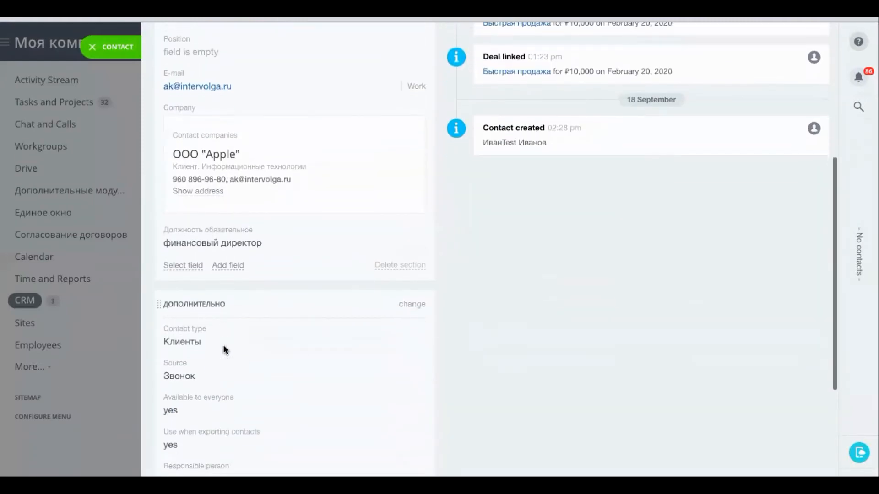
{"action": "left_click", "coordinate": [184, 259]}
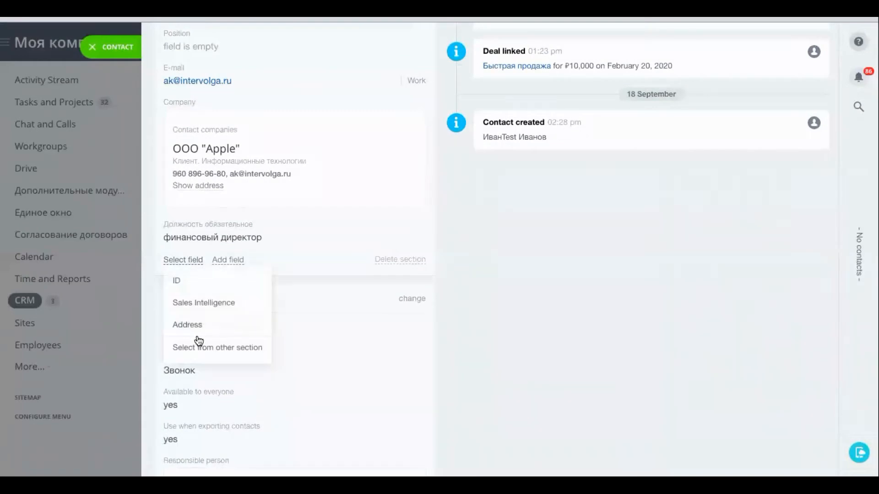
{"action": "left_click", "coordinate": [201, 347]}
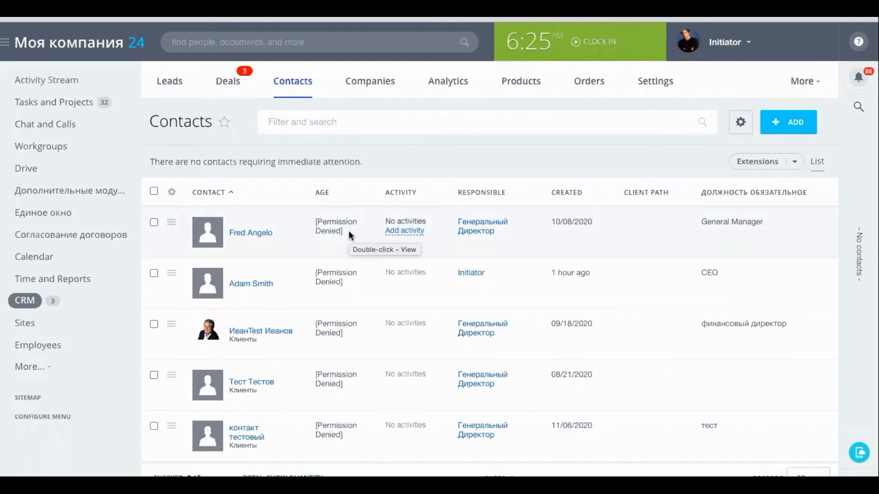
{"action": "mouse_move", "coordinate": [228, 81]}
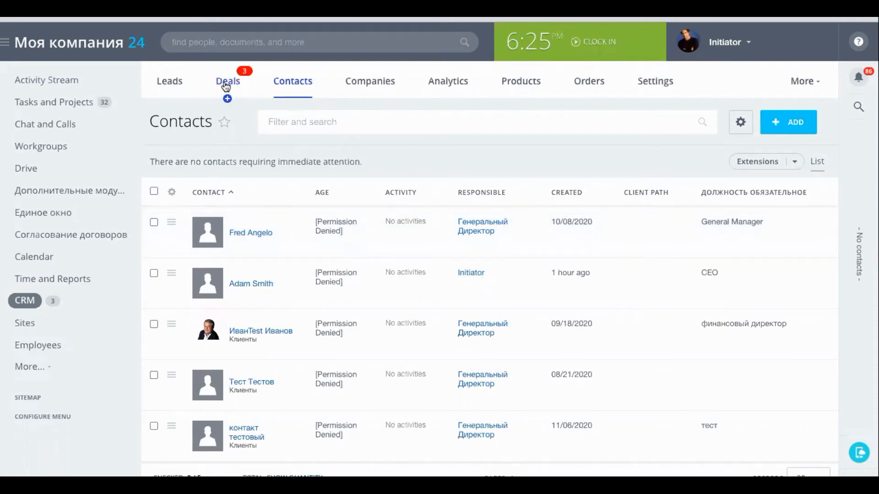
Open the OAB cleaning services deal ($2,899, New) from the Deals list.
{"action": "left_click", "coordinate": [224, 83]}
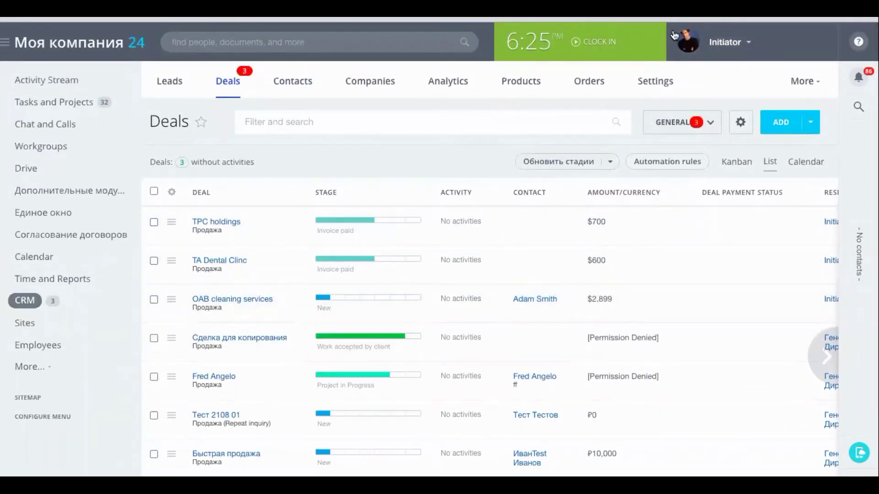
{"action": "mouse_move", "coordinate": [264, 307]}
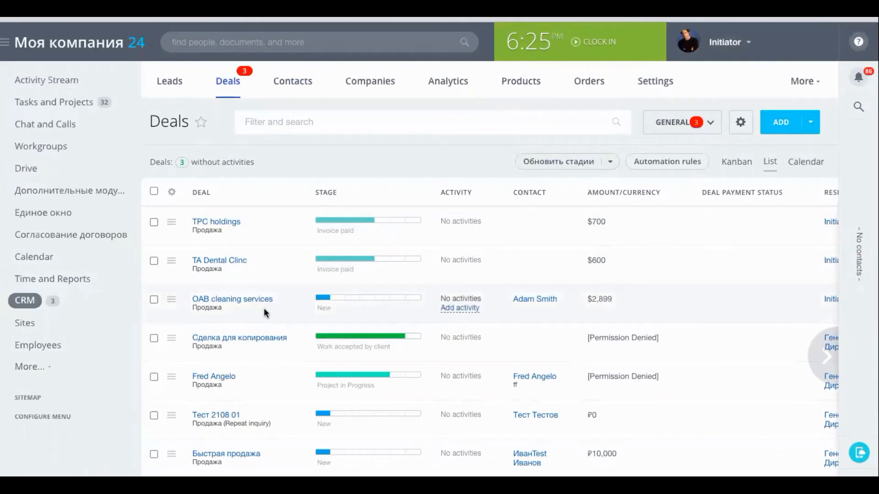
{"action": "left_click", "coordinate": [231, 299]}
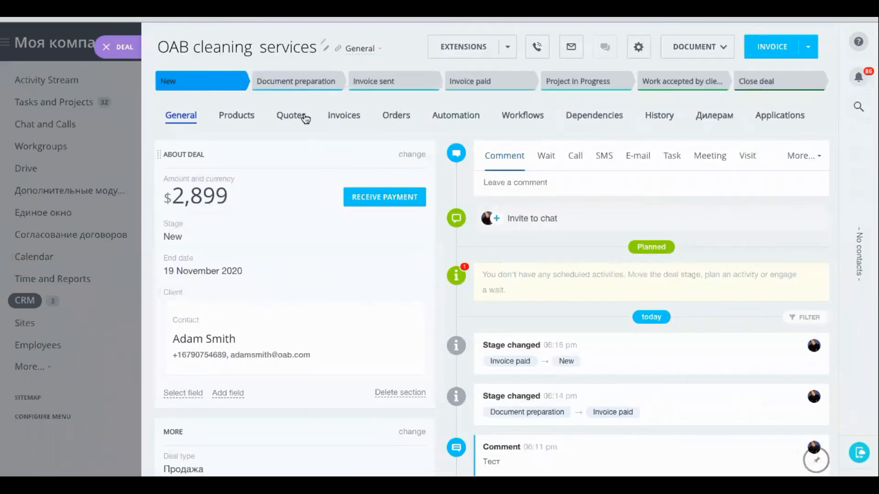
Set the deal amount to 500, move it to Document preparation and close the card.
{"action": "left_click", "coordinate": [302, 81]}
{"action": "left_click", "coordinate": [413, 155]}
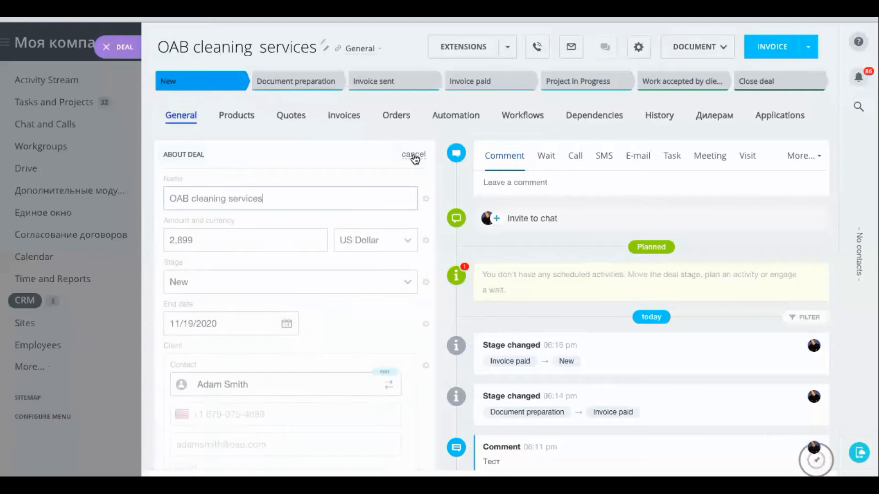
{"action": "left_click", "coordinate": [216, 240]}
{"action": "key", "text": "BackSpace"}
{"action": "key", "text": "BackSpace"}
{"action": "type", "text": "00"}
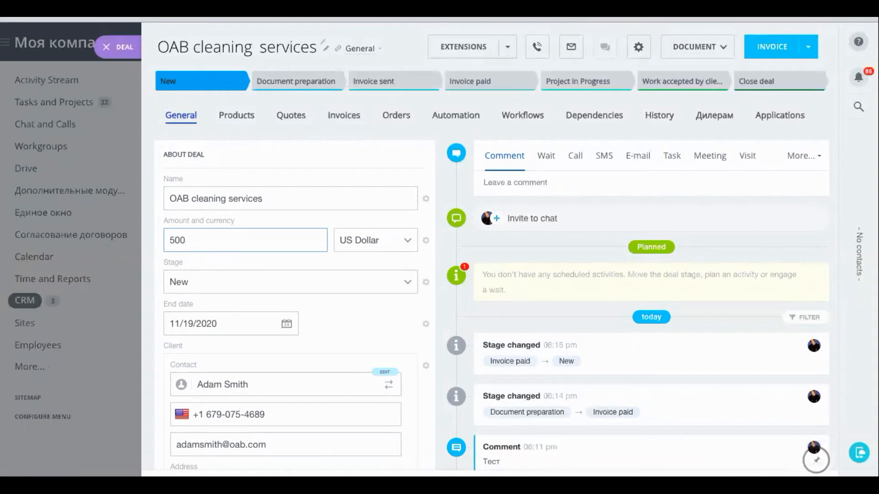
{"action": "left_click", "coordinate": [299, 84]}
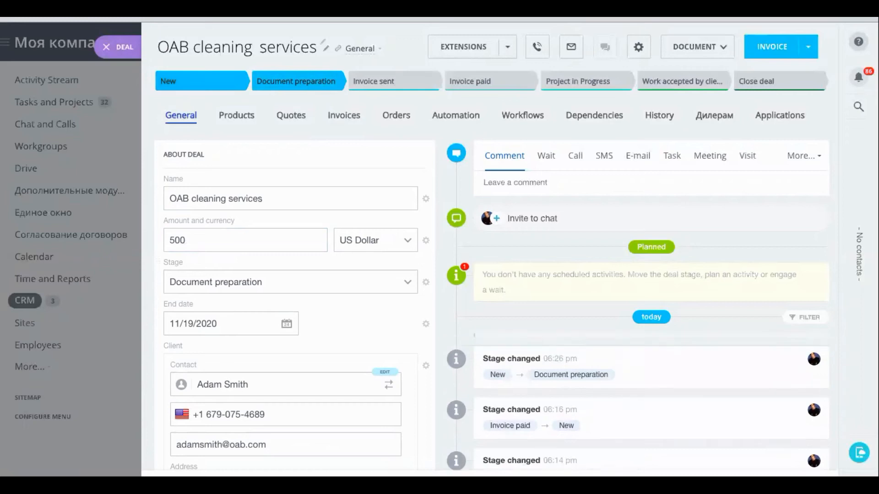
{"action": "key", "text": "Escape"}
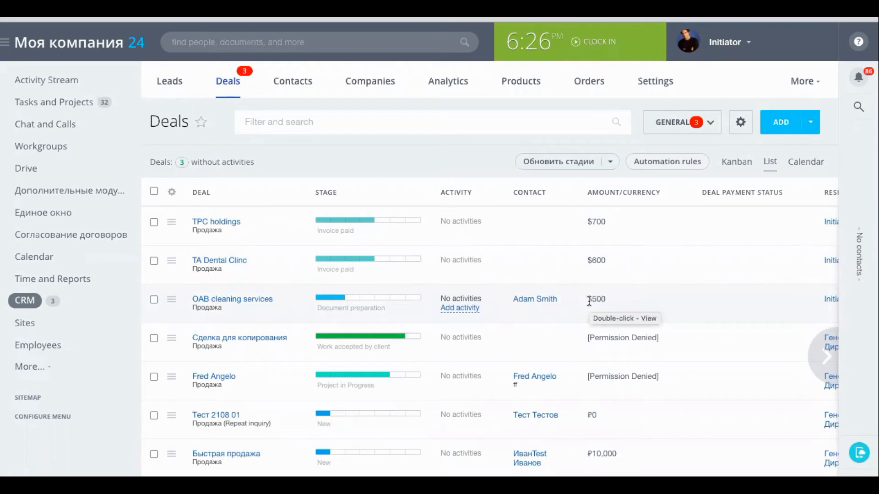
In the field-access settings, select the CRM Deal: Общее entity.
{"action": "key", "text": "ctrl+Left"}
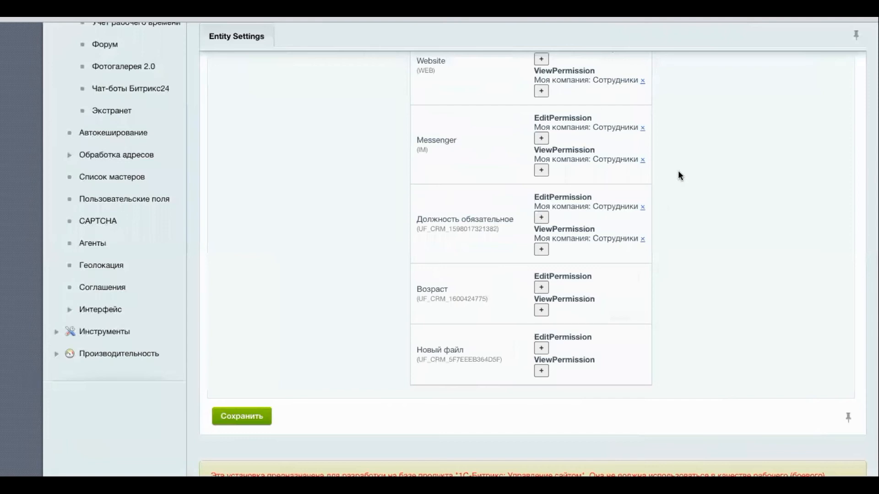
{"action": "scroll", "coordinate": [722, 116], "scroll_direction": "up", "scroll_amount": 10}
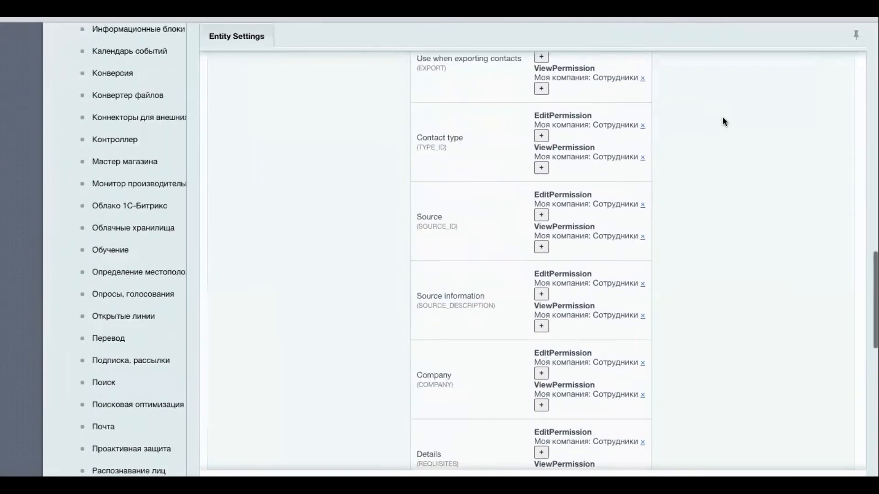
{"action": "scroll", "coordinate": [722, 116], "scroll_direction": "up", "scroll_amount": 12}
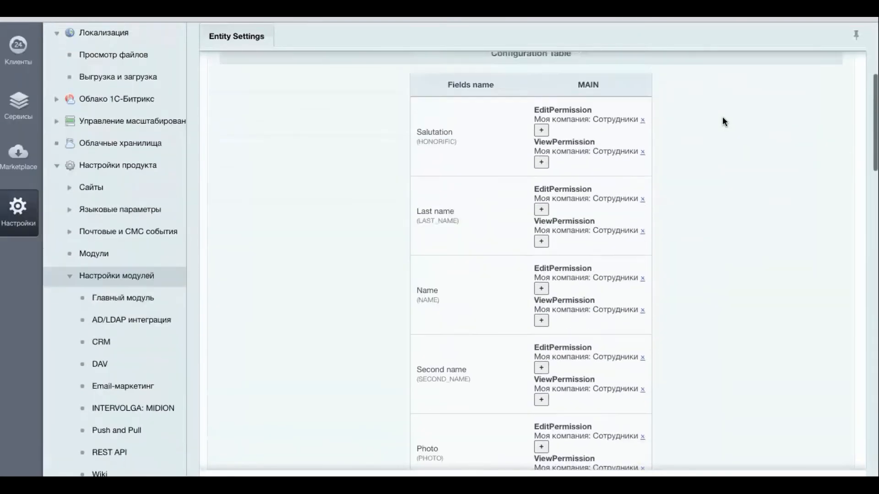
{"action": "scroll", "coordinate": [722, 116], "scroll_direction": "up", "scroll_amount": 5}
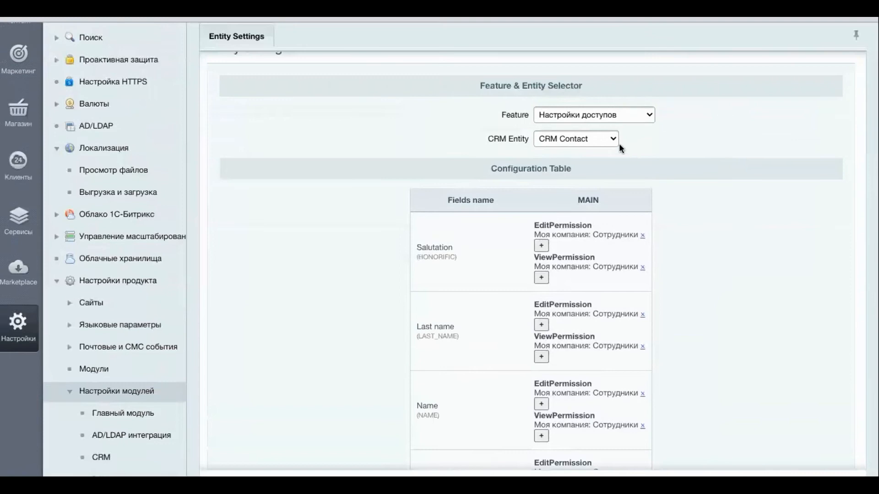
{"action": "left_click", "coordinate": [604, 139]}
{"action": "left_click", "coordinate": [580, 149]}
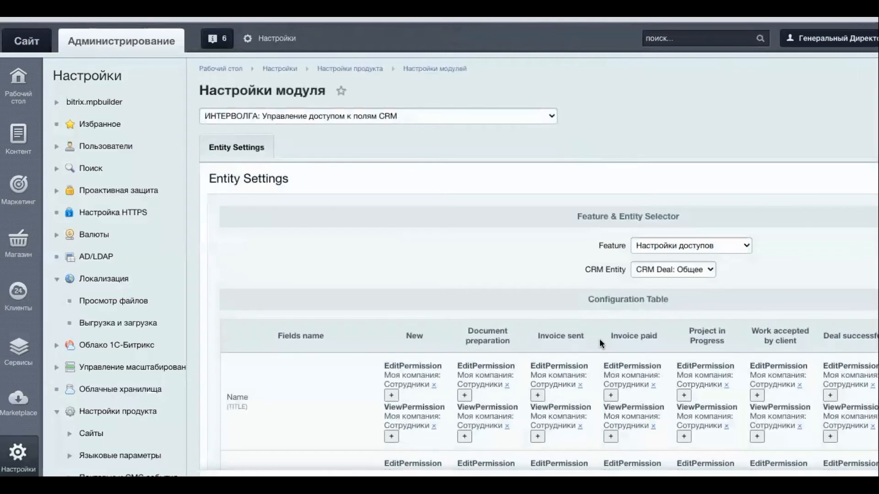
{"action": "scroll", "coordinate": [599, 342], "scroll_direction": "down", "scroll_amount": 3}
{"action": "scroll", "coordinate": [599, 342], "scroll_direction": "down", "scroll_amount": 3}
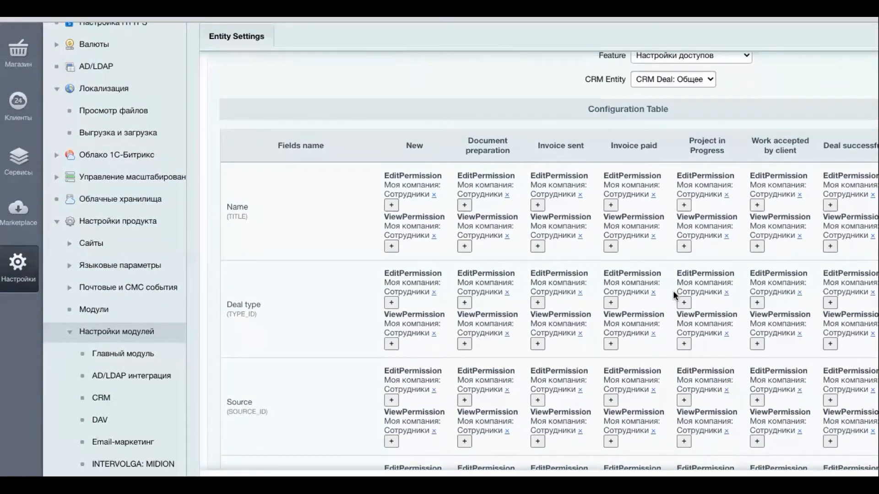
{"action": "scroll", "coordinate": [731, 288], "scroll_direction": "down", "scroll_amount": 3}
{"action": "scroll", "coordinate": [732, 288], "scroll_direction": "down", "scroll_amount": 2}
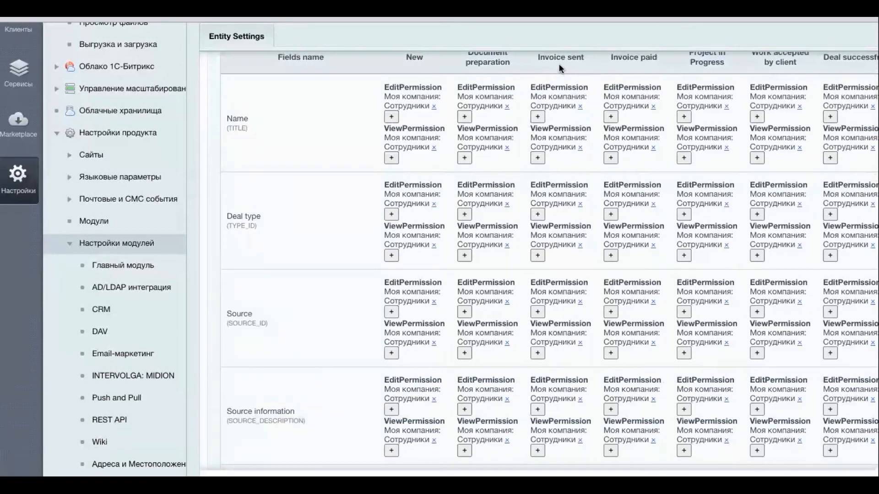
{"action": "scroll", "coordinate": [577, 201], "scroll_direction": "down", "scroll_amount": 3}
{"action": "scroll", "coordinate": [578, 201], "scroll_direction": "down", "scroll_amount": 3}
{"action": "scroll", "coordinate": [577, 205], "scroll_direction": "down", "scroll_amount": 2}
{"action": "scroll", "coordinate": [578, 205], "scroll_direction": "down", "scroll_amount": 2}
{"action": "scroll", "coordinate": [578, 205], "scroll_direction": "down", "scroll_amount": 2}
{"action": "scroll", "coordinate": [577, 204], "scroll_direction": "down", "scroll_amount": 1}
{"action": "scroll", "coordinate": [578, 204], "scroll_direction": "down", "scroll_amount": 1}
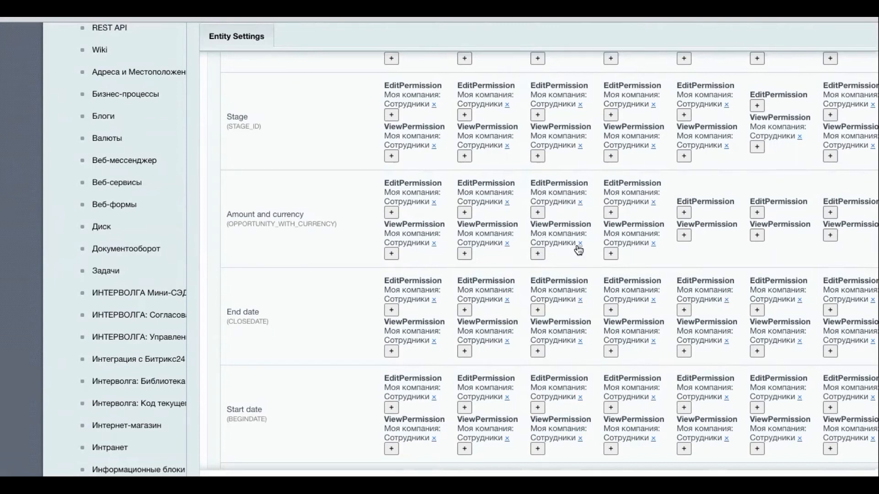
Remove staff edit rights on Amount at Invoice sent and edit/view rights at Invoice paid.
{"action": "left_click", "coordinate": [581, 203]}
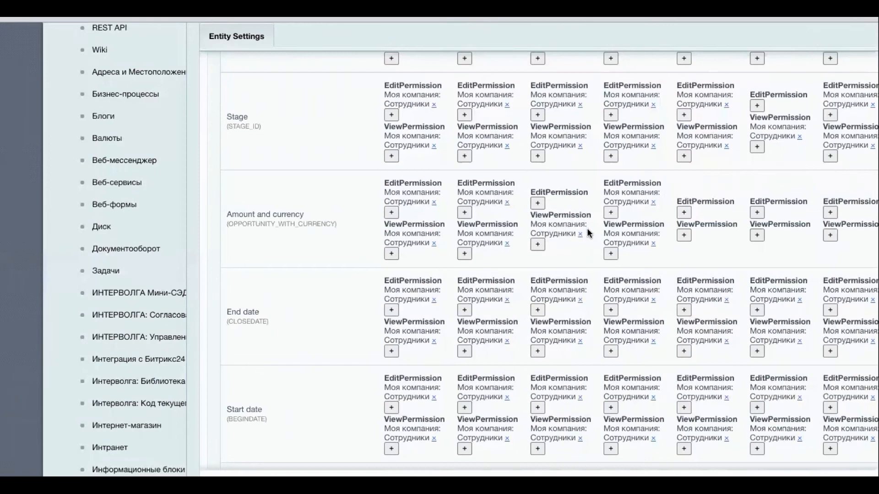
{"action": "left_click", "coordinate": [655, 203]}
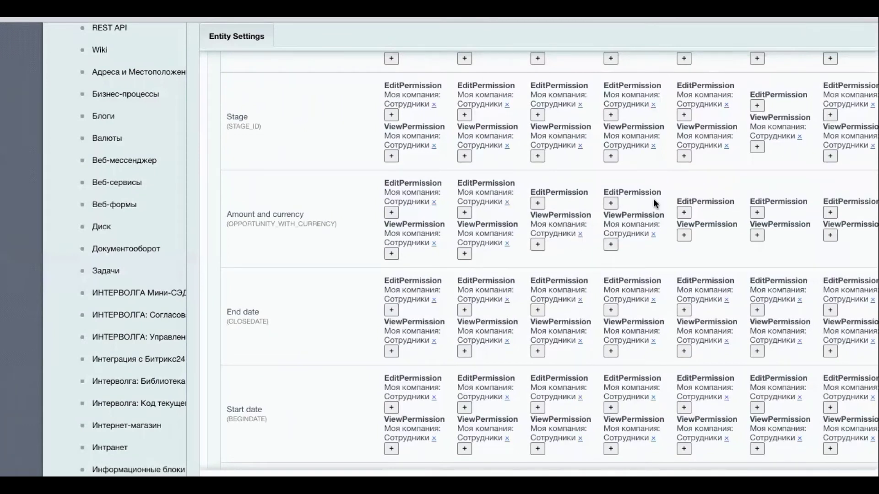
{"action": "left_click", "coordinate": [654, 236]}
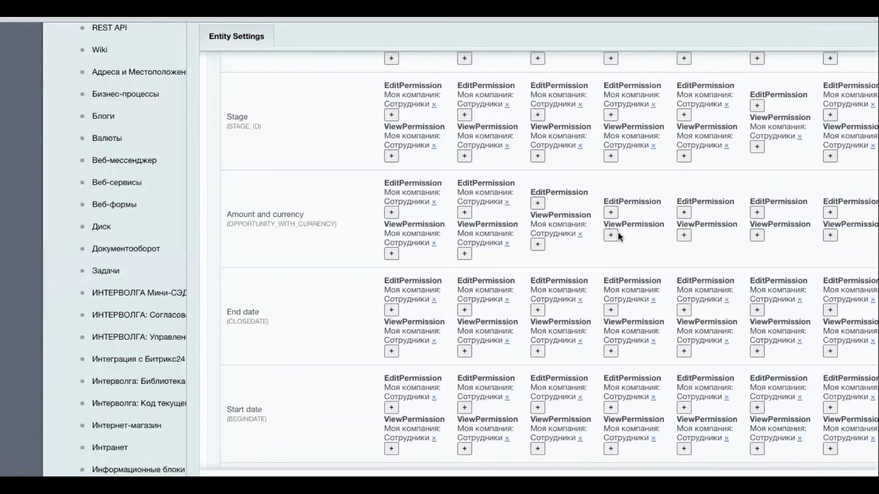
{"action": "scroll", "coordinate": [617, 231], "scroll_direction": "up", "scroll_amount": 1}
{"action": "scroll", "coordinate": [617, 231], "scroll_direction": "up", "scroll_amount": 3}
{"action": "scroll", "coordinate": [617, 231], "scroll_direction": "up", "scroll_amount": 3}
{"action": "scroll", "coordinate": [618, 231], "scroll_direction": "up", "scroll_amount": 3}
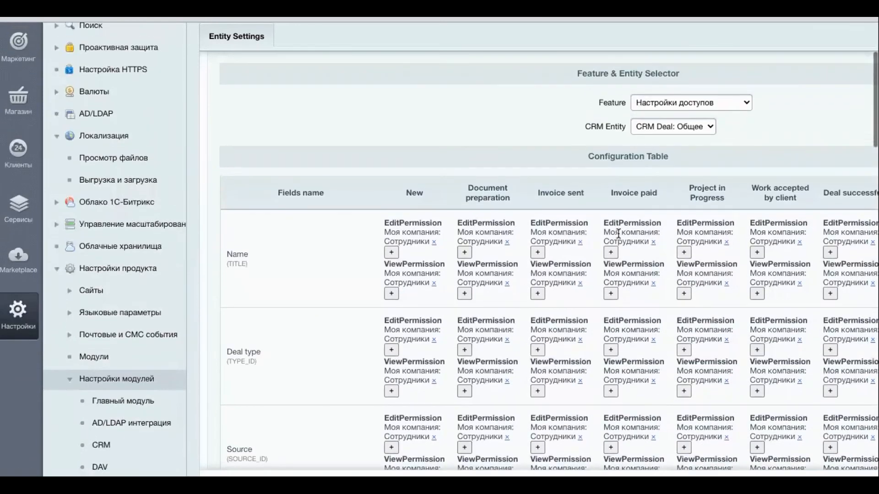
{"action": "scroll", "coordinate": [617, 234], "scroll_direction": "down", "scroll_amount": 2}
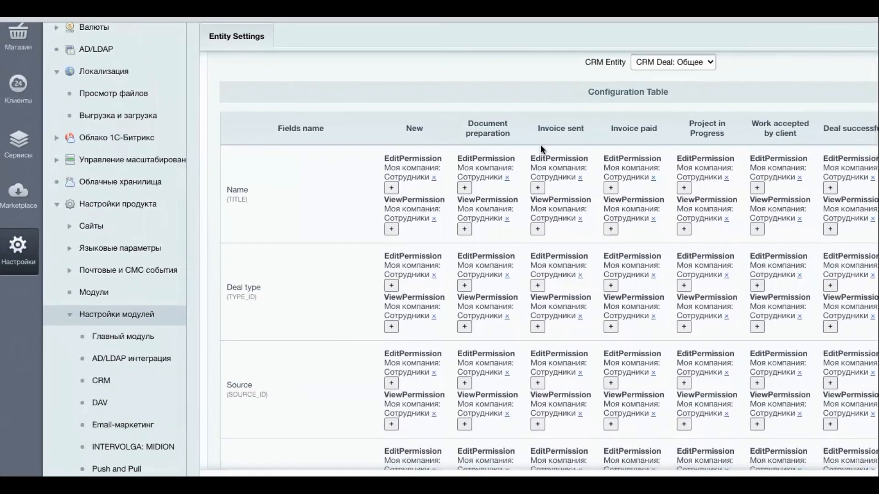
{"action": "scroll", "coordinate": [540, 144], "scroll_direction": "down", "scroll_amount": 3}
{"action": "scroll", "coordinate": [541, 145], "scroll_direction": "down", "scroll_amount": 4}
{"action": "scroll", "coordinate": [540, 172], "scroll_direction": "down", "scroll_amount": 1}
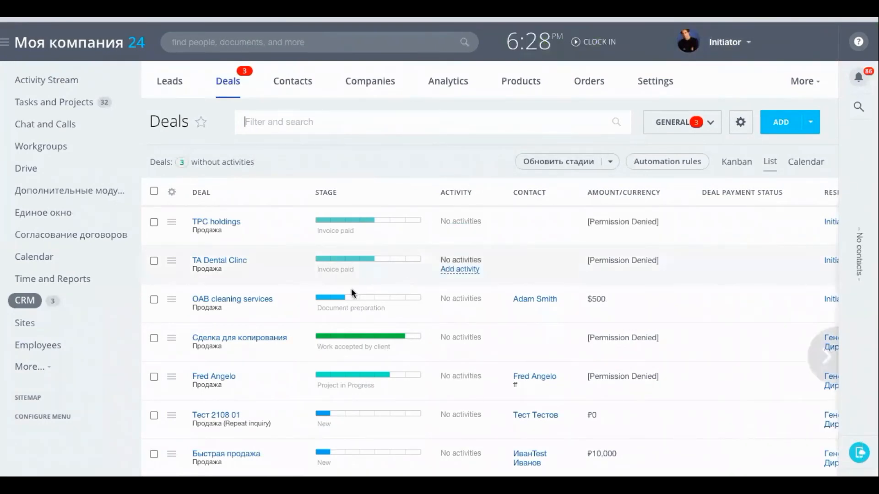
Change the OAB cleaning services deal amount from 500 to 1000, save, and return to the Deals list.
{"action": "left_click", "coordinate": [232, 302]}
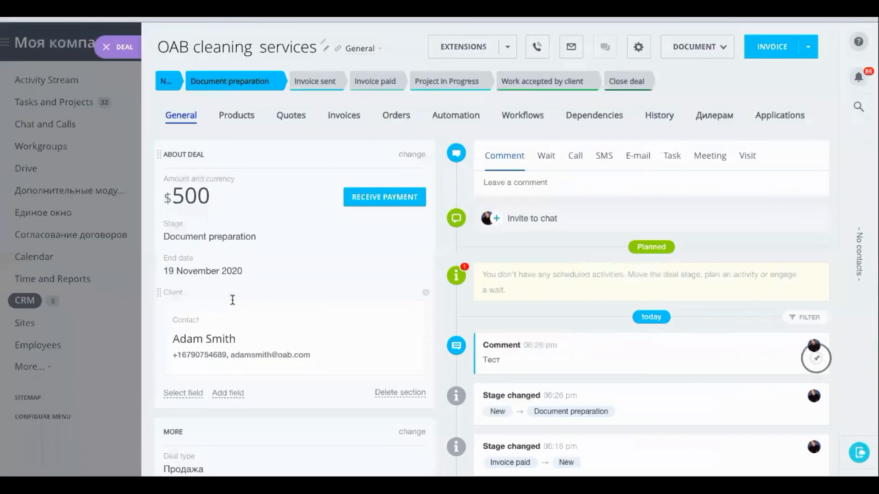
{"action": "left_click", "coordinate": [316, 82]}
{"action": "scroll", "coordinate": [299, 180], "scroll_direction": "down", "scroll_amount": 2}
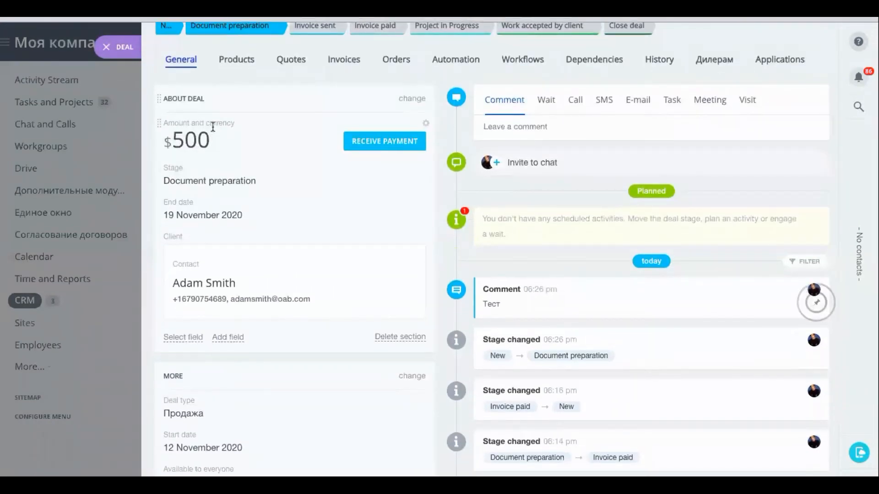
{"action": "left_click", "coordinate": [410, 98]}
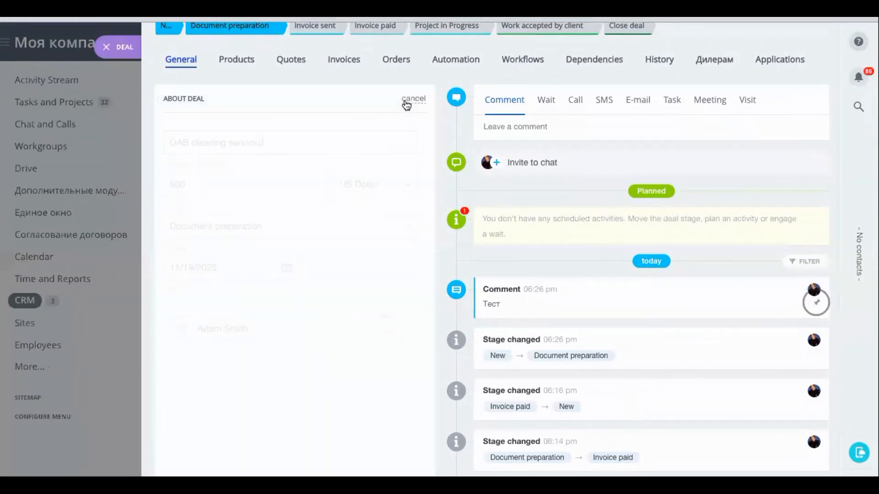
{"action": "left_click", "coordinate": [191, 186]}
{"action": "key", "text": "BackSpace"}
{"action": "key", "text": "BackSpace"}
{"action": "key", "text": "BackSpace"}
{"action": "type", "text": "1,000"}
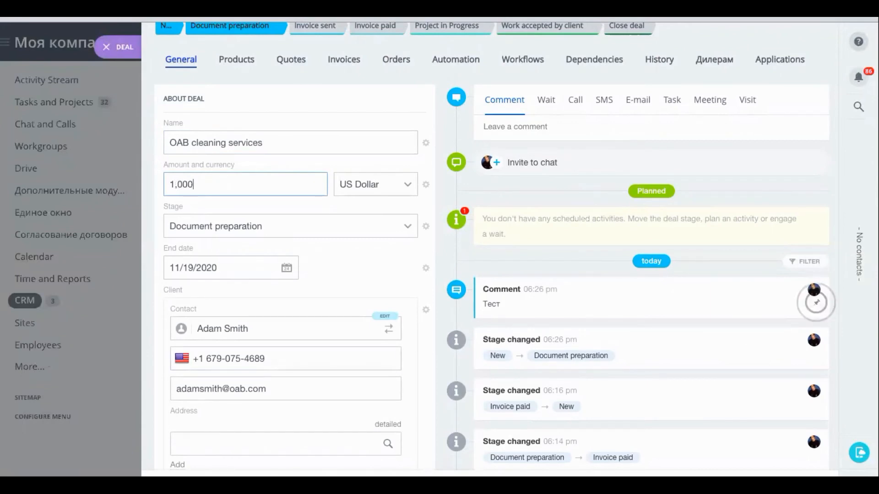
{"action": "left_click", "coordinate": [816, 302]}
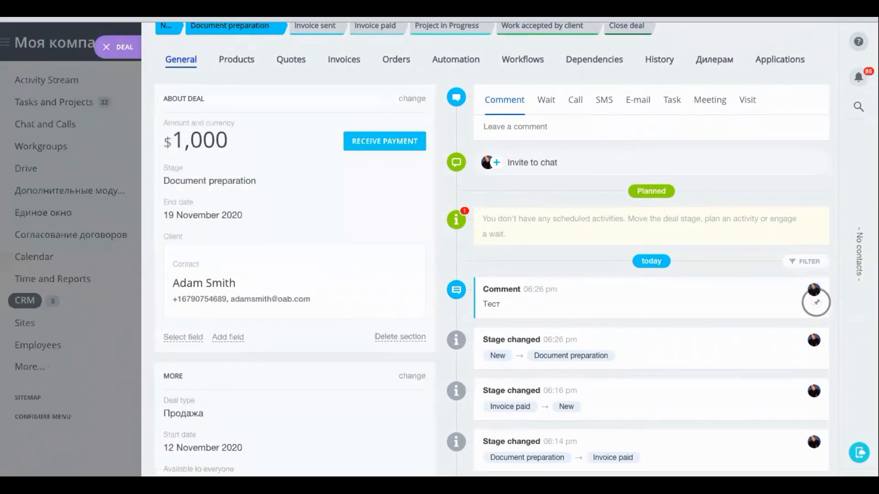
{"action": "left_click", "coordinate": [124, 47]}
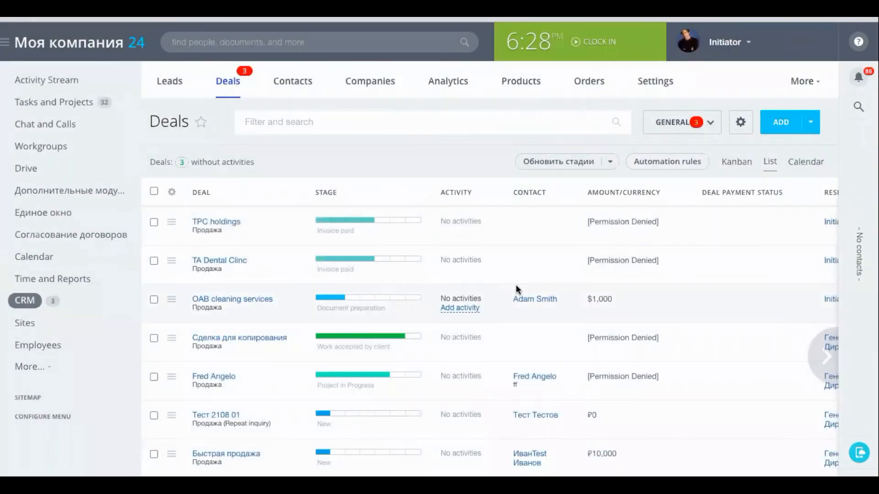
Move OAB cleaning services to Invoice sent and confirm its Amount field is now read-only.
{"action": "mouse_move", "coordinate": [262, 305]}
{"action": "left_click", "coordinate": [232, 300]}
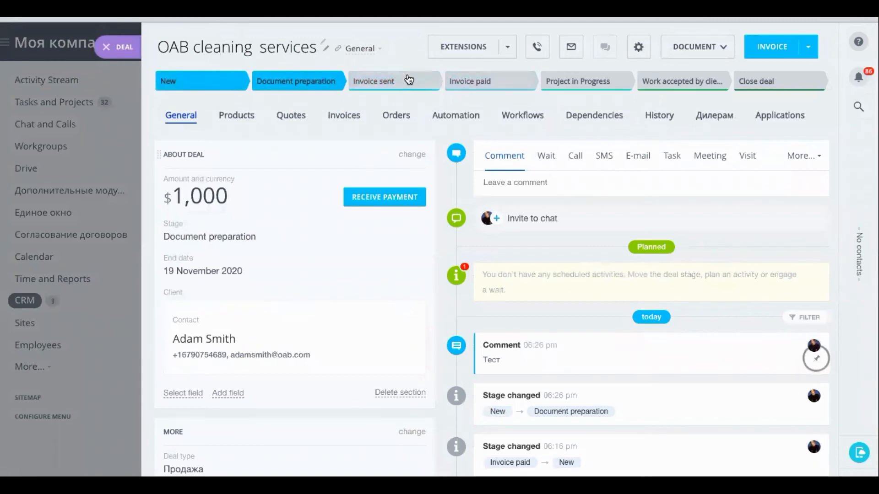
{"action": "left_click", "coordinate": [408, 79]}
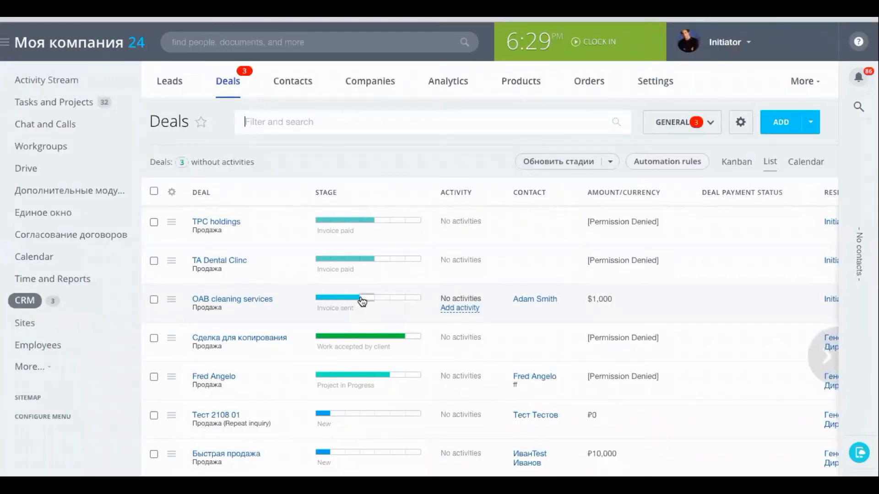
{"action": "left_click", "coordinate": [253, 300]}
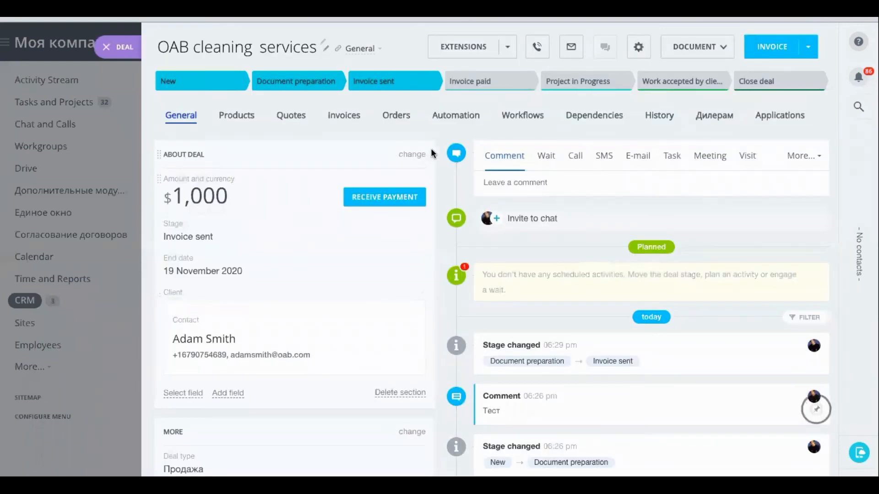
{"action": "left_click", "coordinate": [410, 156]}
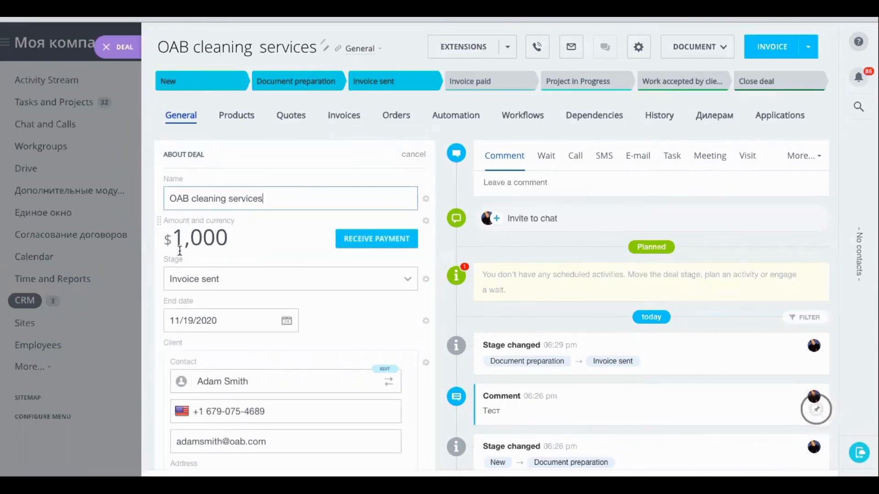
{"action": "mouse_move", "coordinate": [196, 237]}
{"action": "mouse_move", "coordinate": [199, 220]}
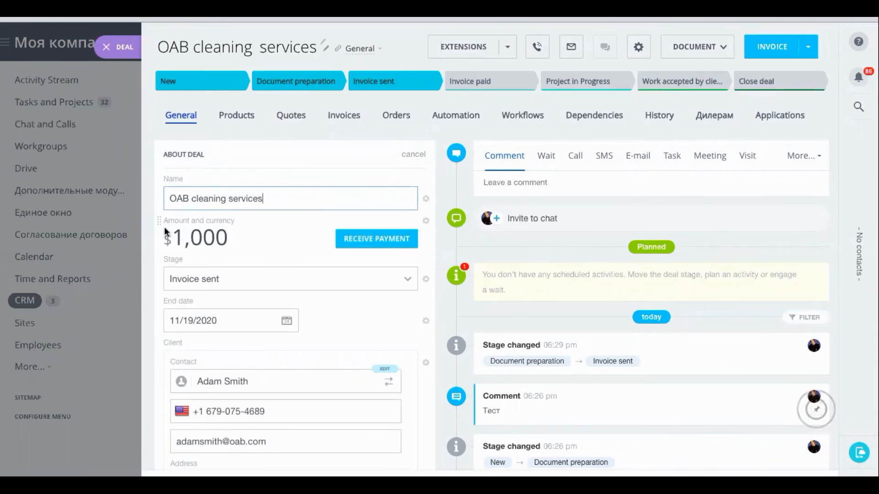
{"action": "left_click", "coordinate": [168, 238]}
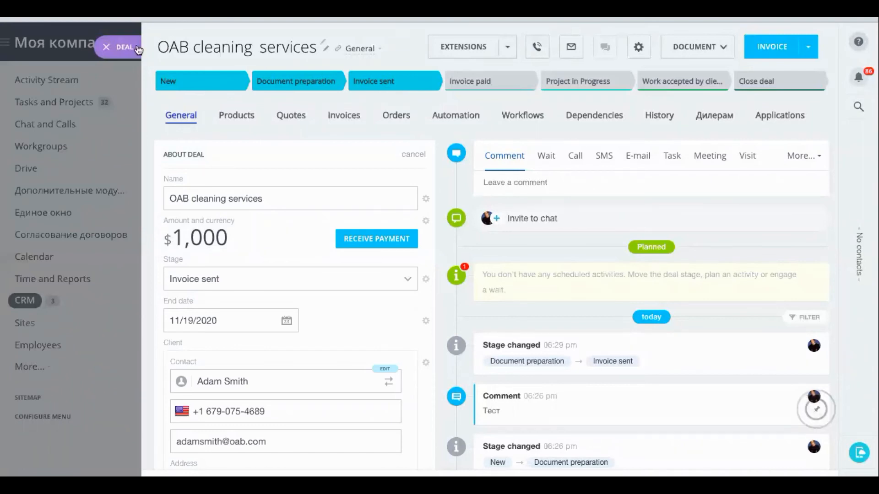
Advance the deal to Invoice paid so the Deals list shows Permission Denied for its amount.
{"action": "left_click", "coordinate": [468, 84]}
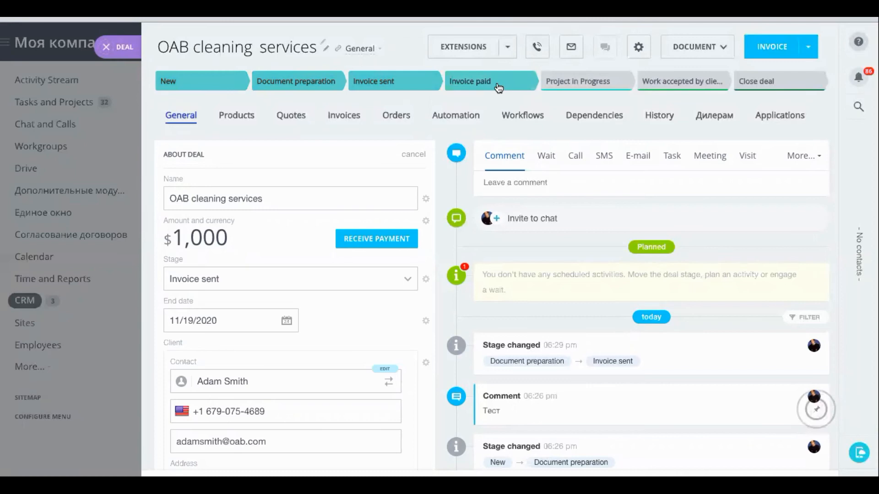
{"action": "left_click", "coordinate": [107, 47]}
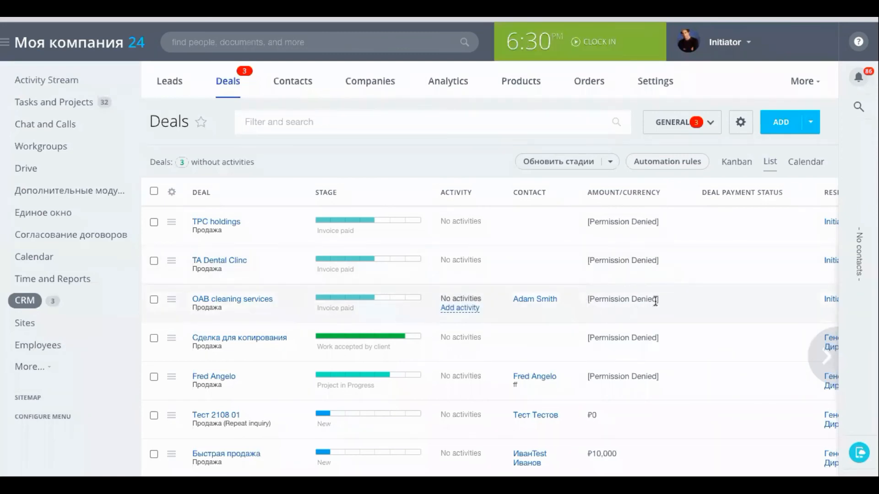
In the Invoice paid deal with no amount shown, bring up the picker for fields from another section.
{"action": "left_click", "coordinate": [244, 301]}
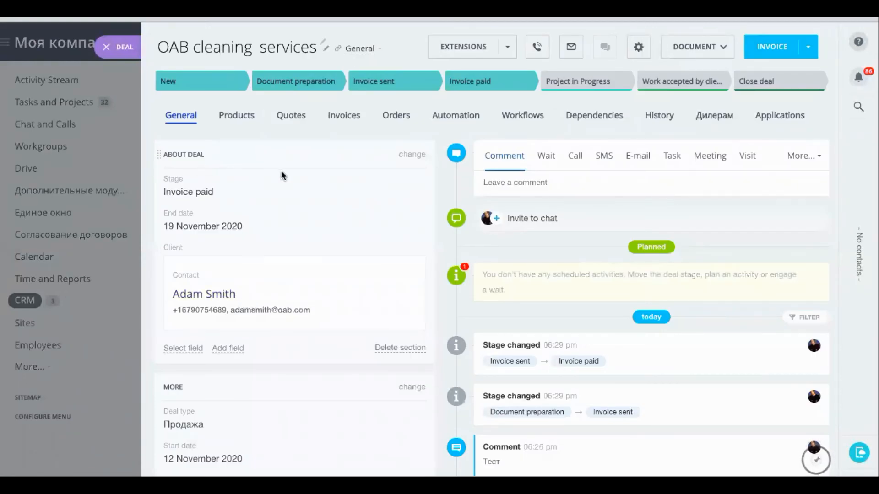
{"action": "scroll", "coordinate": [273, 327], "scroll_direction": "down", "scroll_amount": 3}
{"action": "scroll", "coordinate": [274, 328], "scroll_direction": "down", "scroll_amount": 3}
{"action": "scroll", "coordinate": [274, 327], "scroll_direction": "down", "scroll_amount": 2}
{"action": "scroll", "coordinate": [274, 328], "scroll_direction": "up", "scroll_amount": 5}
{"action": "scroll", "coordinate": [274, 327], "scroll_direction": "up", "scroll_amount": 3}
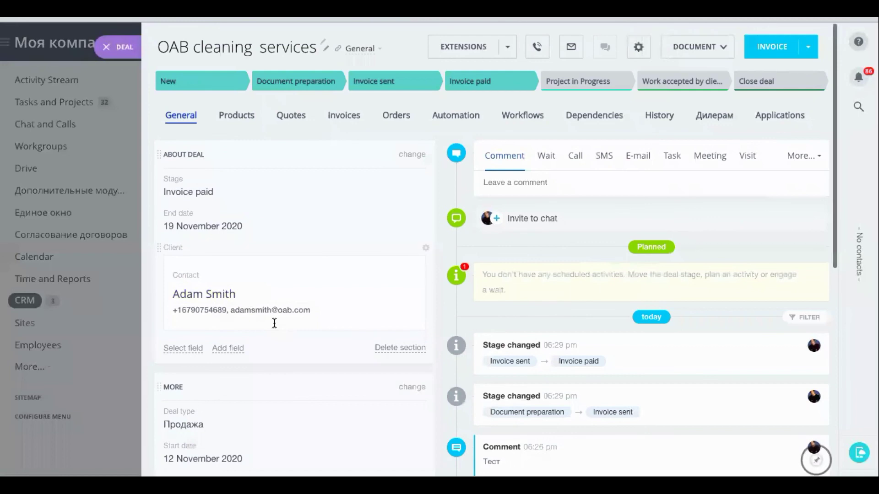
{"action": "left_click", "coordinate": [412, 155]}
{"action": "scroll", "coordinate": [233, 288], "scroll_direction": "down", "scroll_amount": 2}
{"action": "scroll", "coordinate": [234, 288], "scroll_direction": "down", "scroll_amount": 3}
{"action": "scroll", "coordinate": [232, 294], "scroll_direction": "down", "scroll_amount": 2}
{"action": "scroll", "coordinate": [233, 293], "scroll_direction": "down", "scroll_amount": 2}
{"action": "scroll", "coordinate": [233, 293], "scroll_direction": "up", "scroll_amount": 2}
{"action": "scroll", "coordinate": [233, 293], "scroll_direction": "up", "scroll_amount": 4}
{"action": "scroll", "coordinate": [232, 289], "scroll_direction": "up", "scroll_amount": 1}
{"action": "scroll", "coordinate": [232, 288], "scroll_direction": "down", "scroll_amount": 4}
{"action": "scroll", "coordinate": [233, 288], "scroll_direction": "down", "scroll_amount": 1}
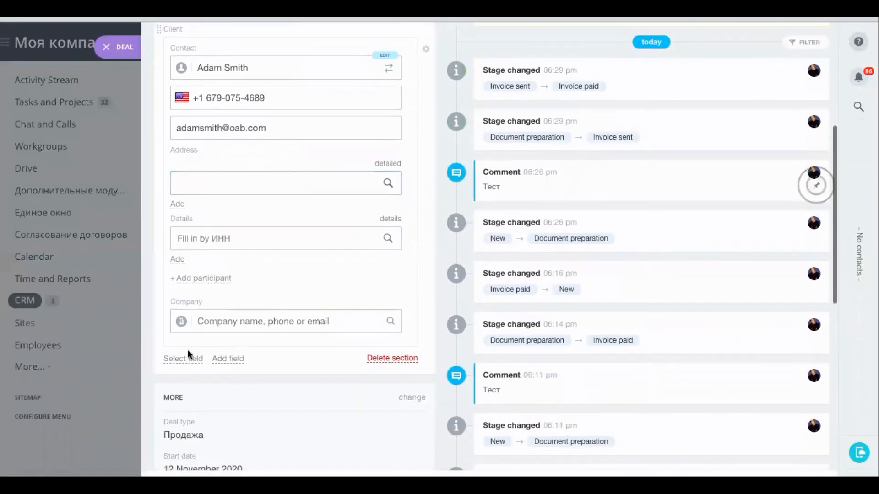
{"action": "left_click", "coordinate": [183, 358]}
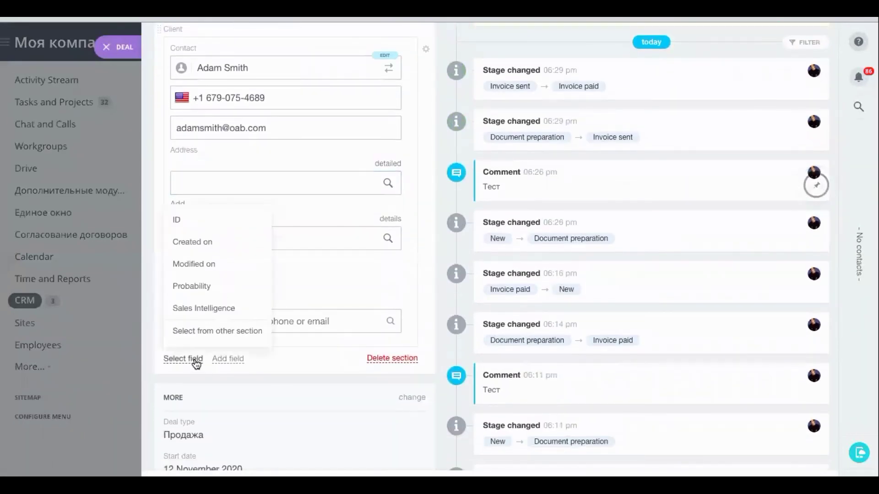
{"action": "left_click", "coordinate": [217, 331]}
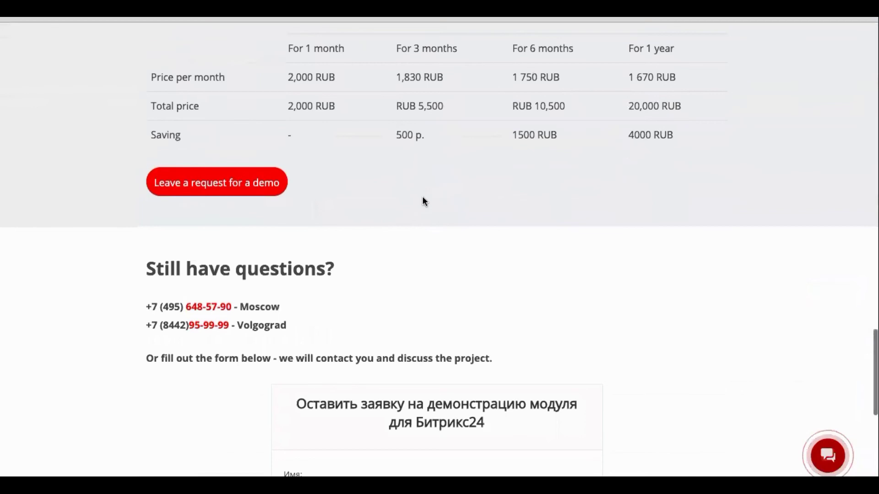
{"action": "scroll", "coordinate": [422, 196], "scroll_direction": "up", "scroll_amount": 2}
{"action": "scroll", "coordinate": [422, 196], "scroll_direction": "up", "scroll_amount": 1}
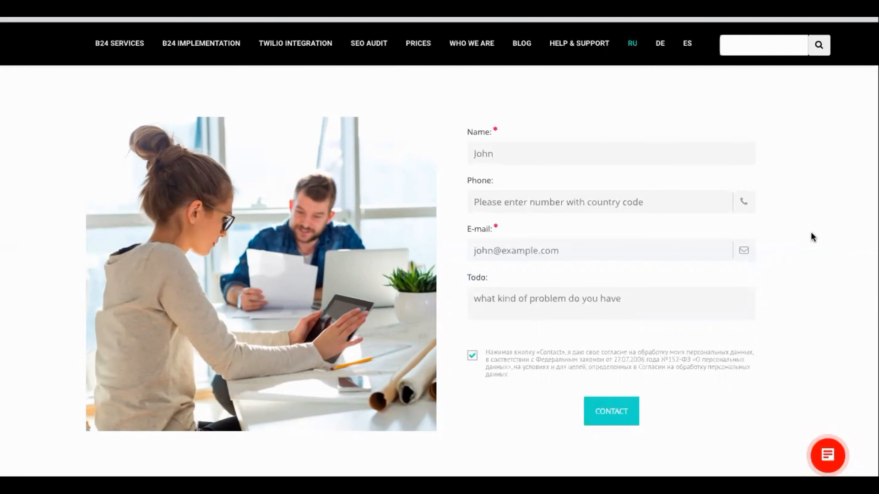
{"action": "left_click", "coordinate": [697, 242]}
{"action": "left_click", "coordinate": [729, 126]}
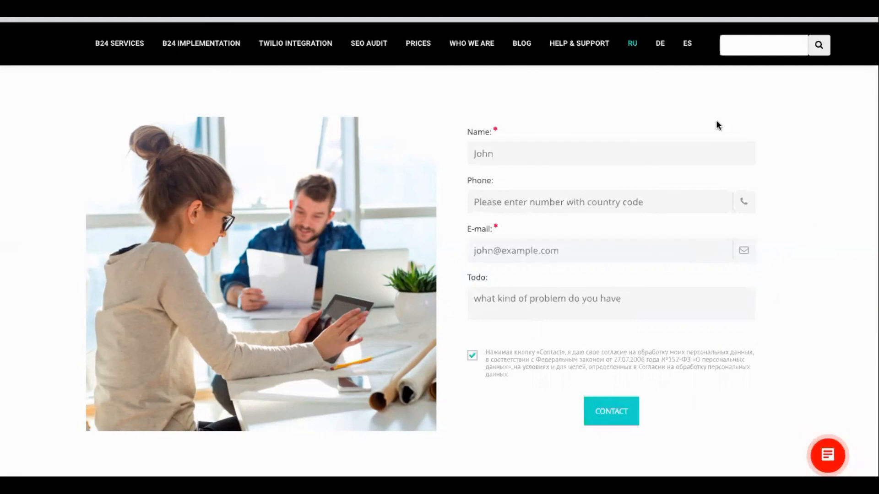